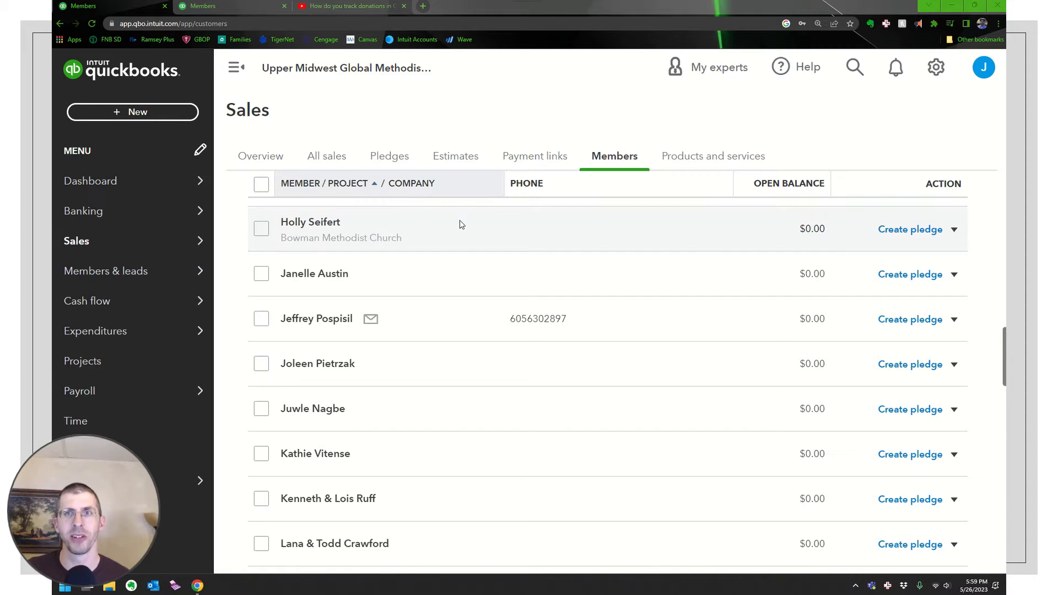
Open the Bowman Methodist Church member for editing and clear its first and last name
left_click(327, 222)
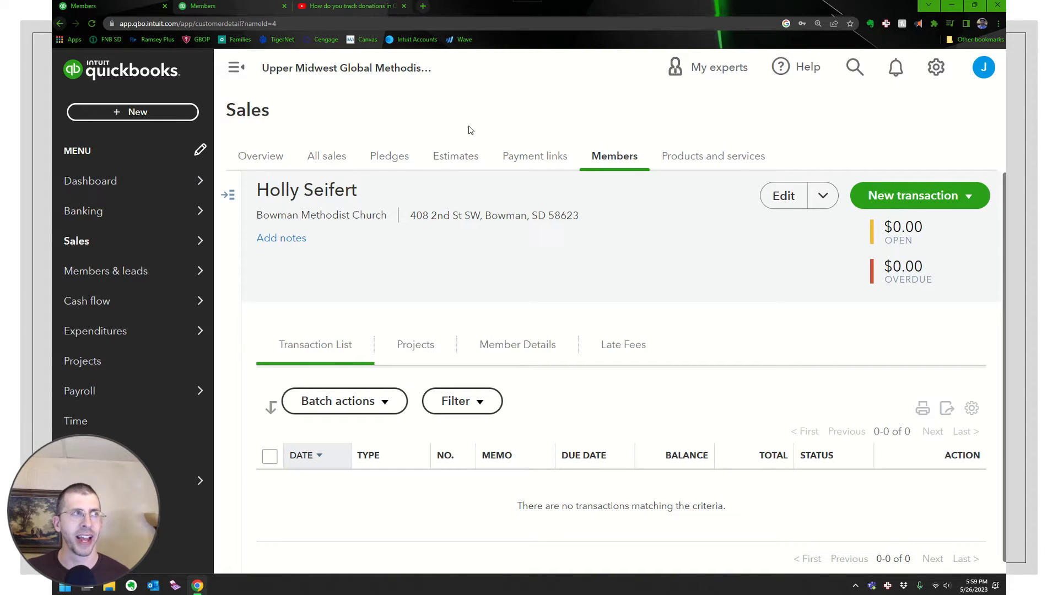
left_click(783, 195)
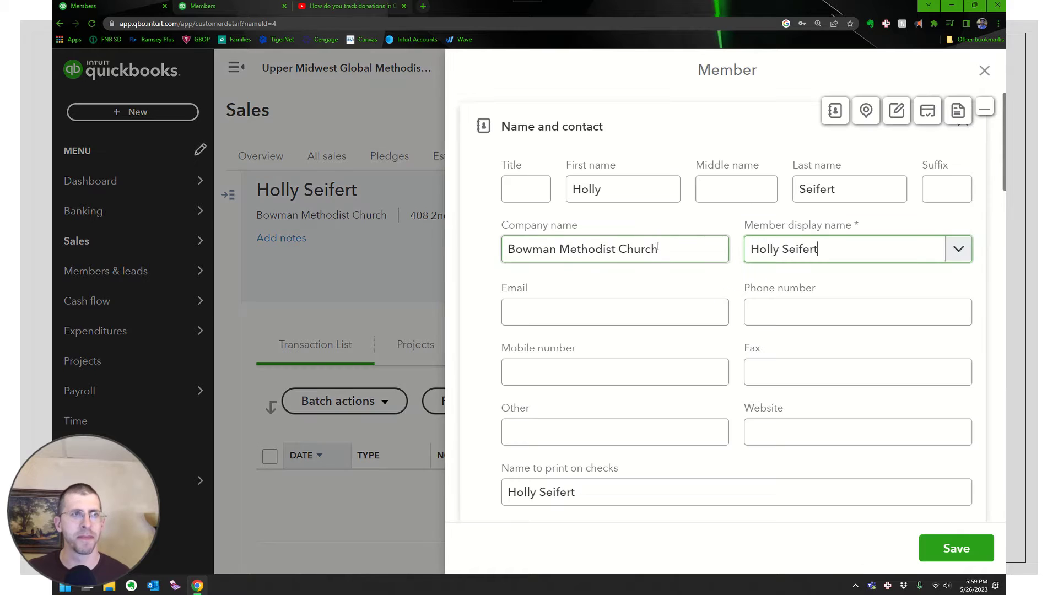
left_click_drag(628, 190, 564, 191)
key("BackSpace")
key("Tab")
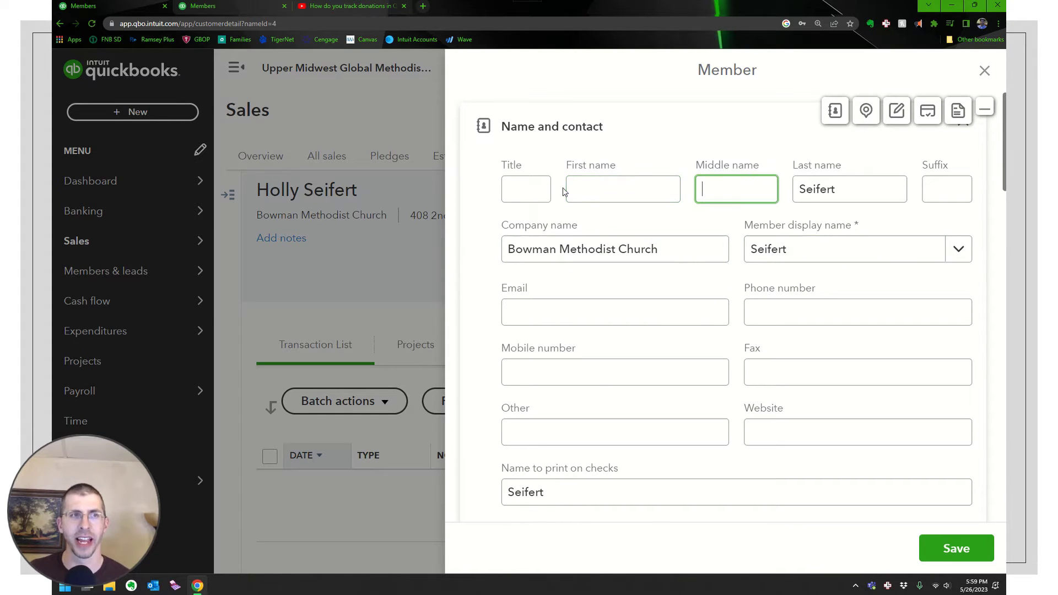
key("Tab")
key("BackSpace")
key("Tab")
key("Tab")
key("Tab")
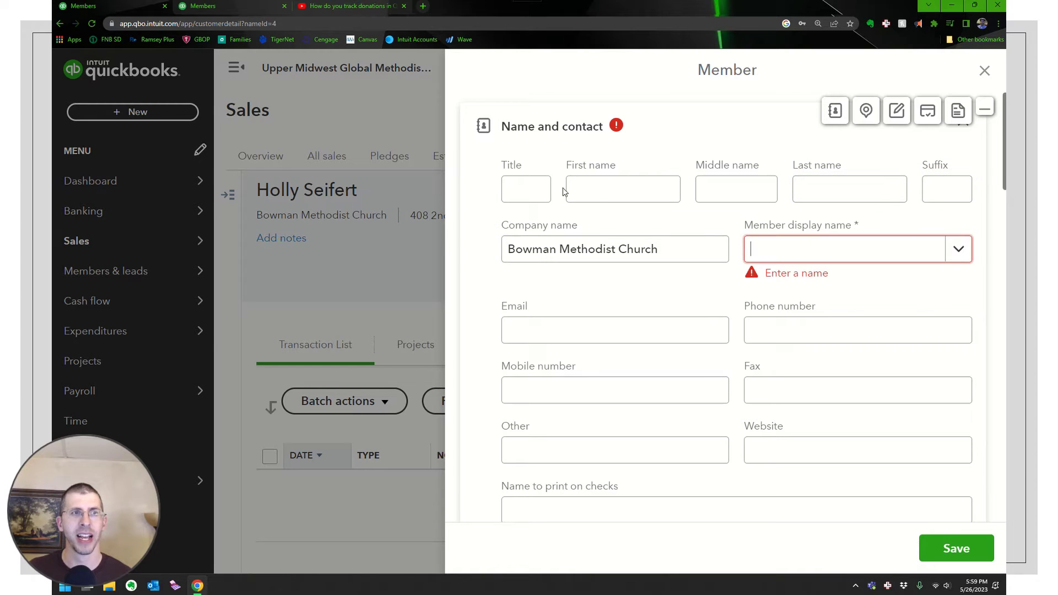
Set the member display name to Bowman Methodist Church and save the record
type("Bo")
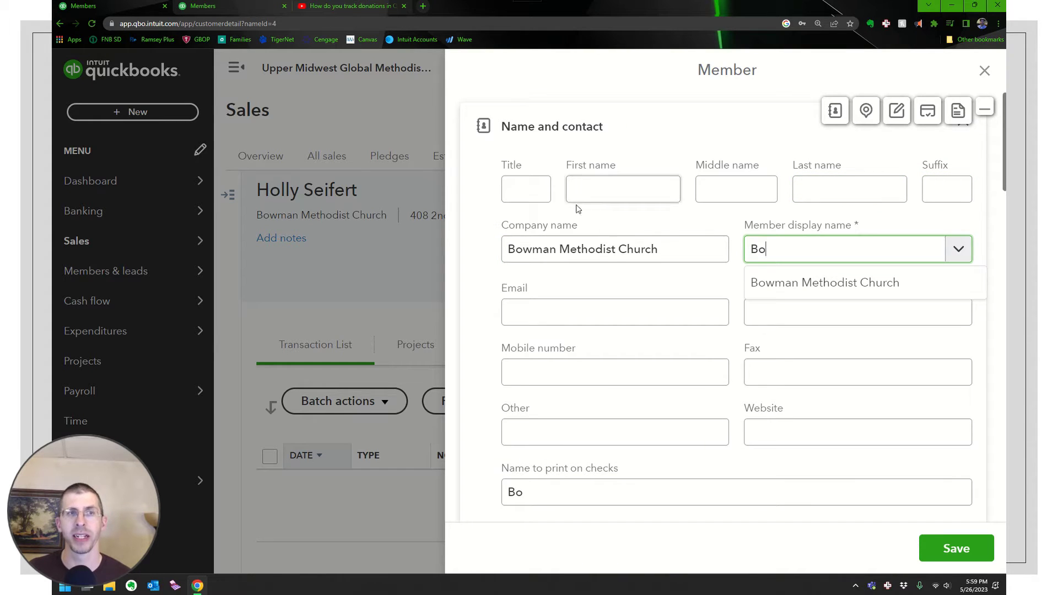
left_click(750, 284)
scroll(745, 286, "down", 5)
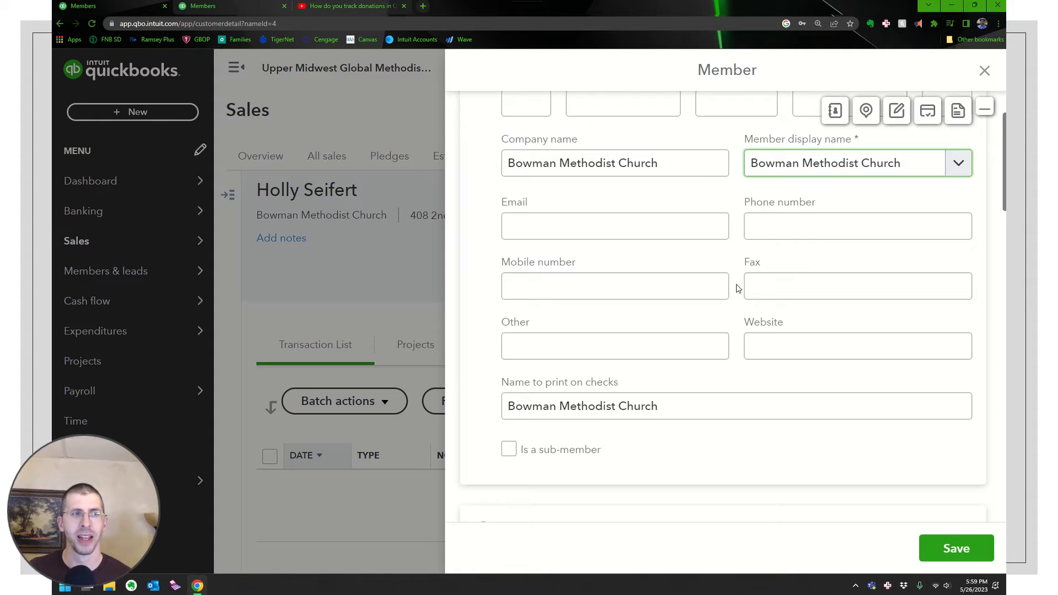
scroll(736, 317, "down", 1)
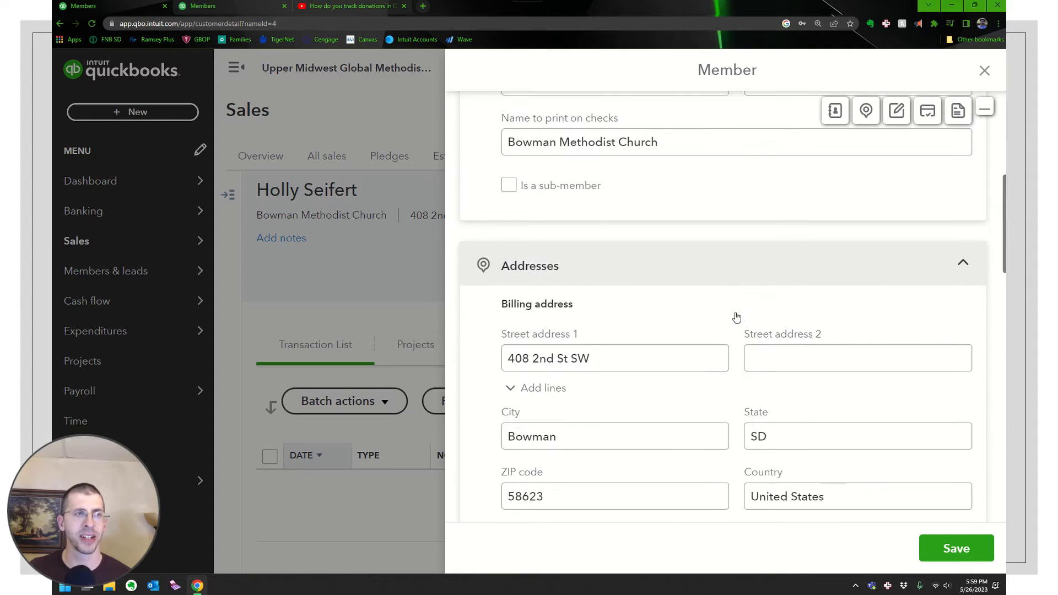
scroll(735, 315, "up", 5)
left_click(952, 542)
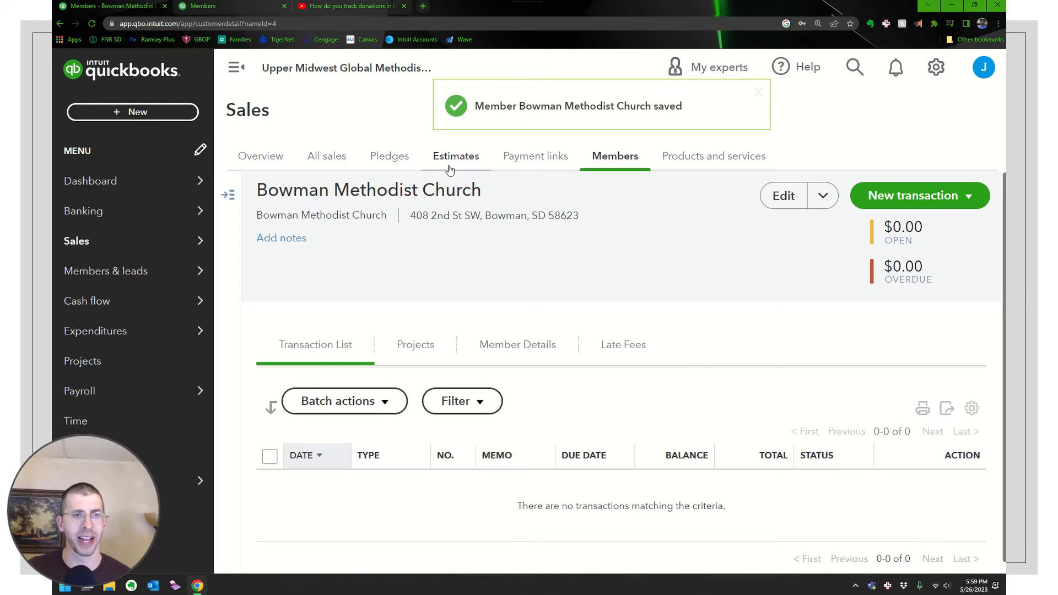
Return to the full Members list and show more actions for Watertown Cornerstone Church
left_click(592, 166)
scroll(586, 194, "down", 10)
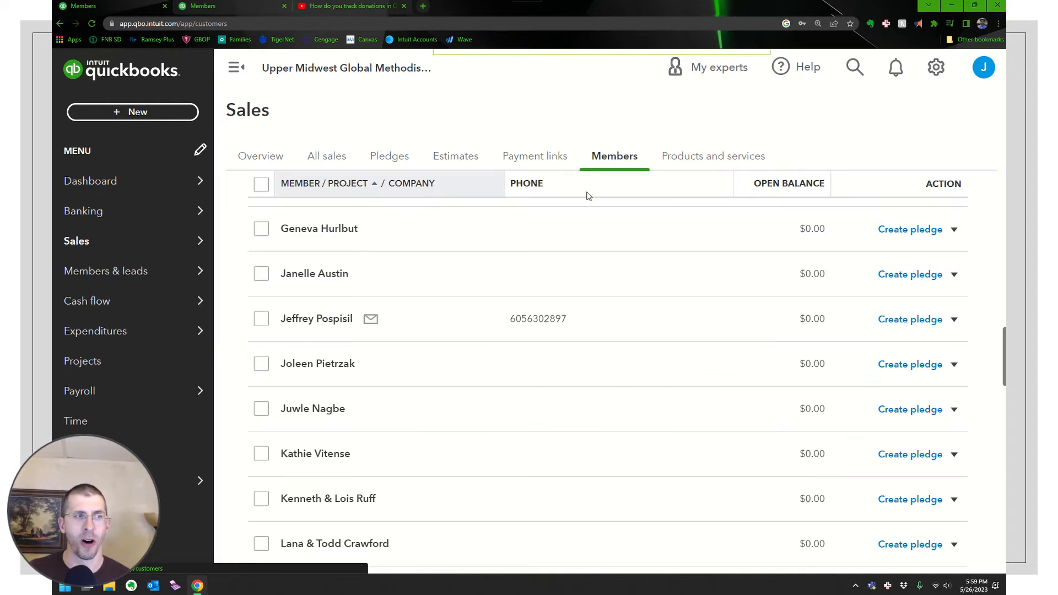
scroll(558, 215, "down", 5)
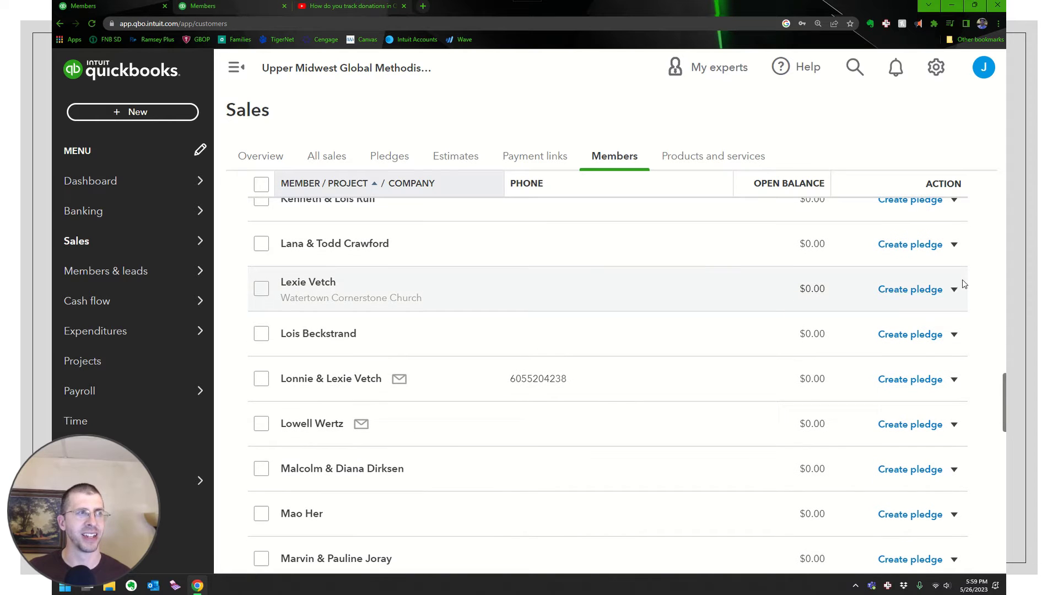
left_click(954, 290)
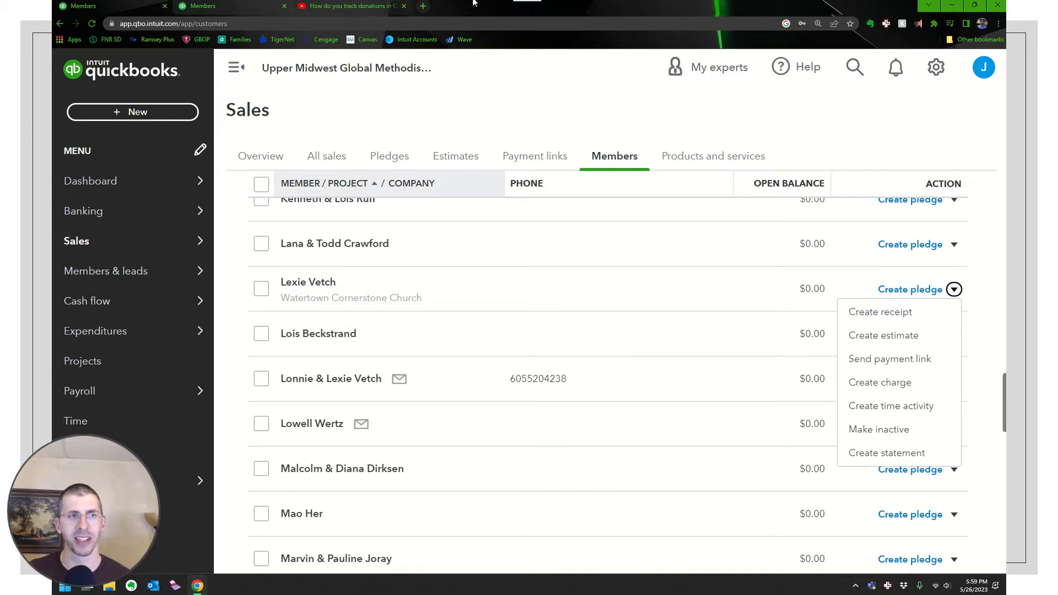
mouse_move(525, 5)
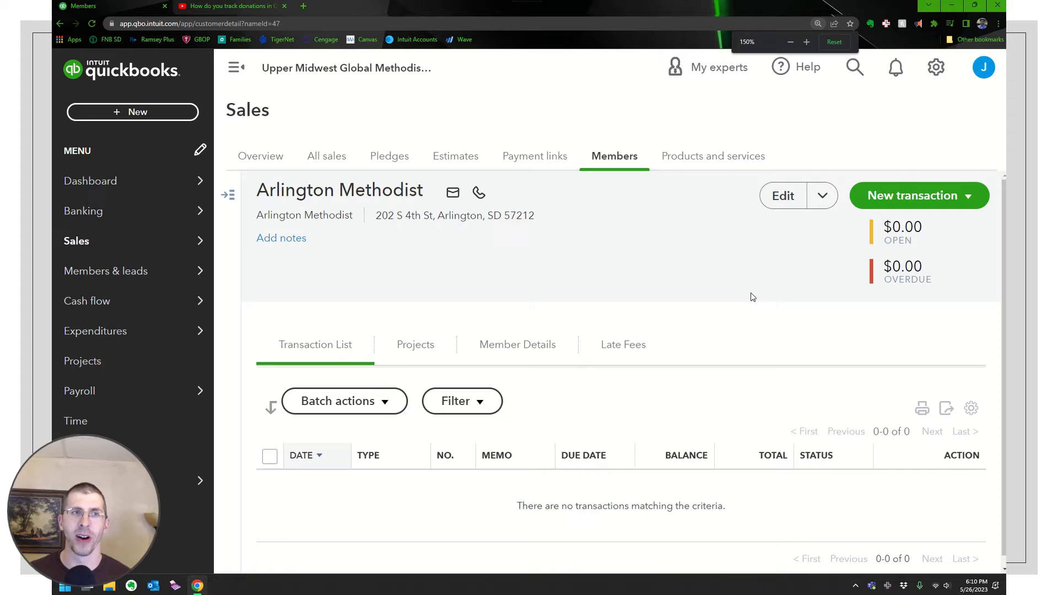
Go to the Sales section of Account and settings
left_click(937, 67)
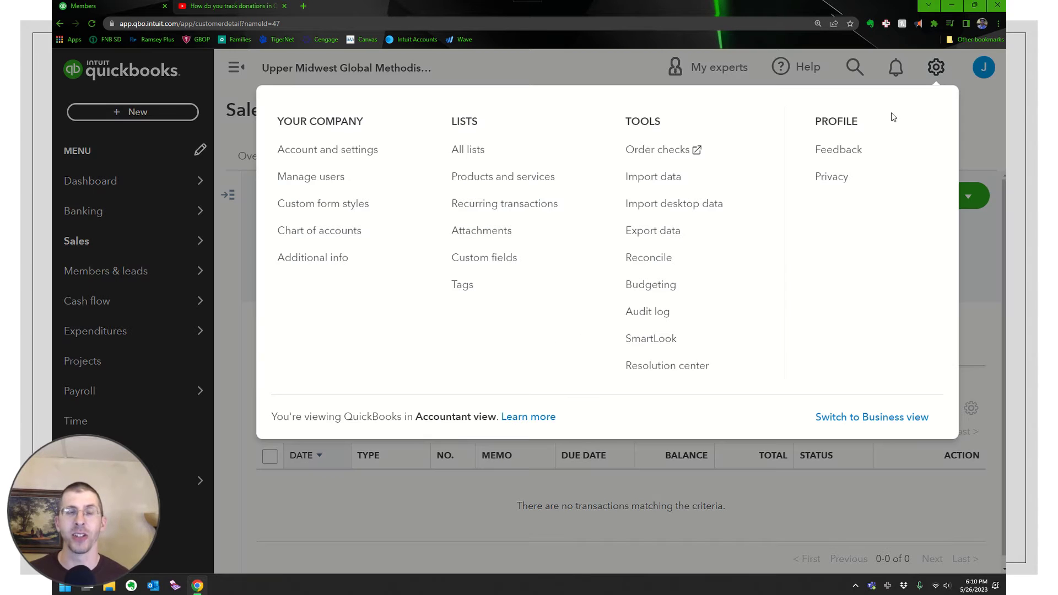
left_click(356, 152)
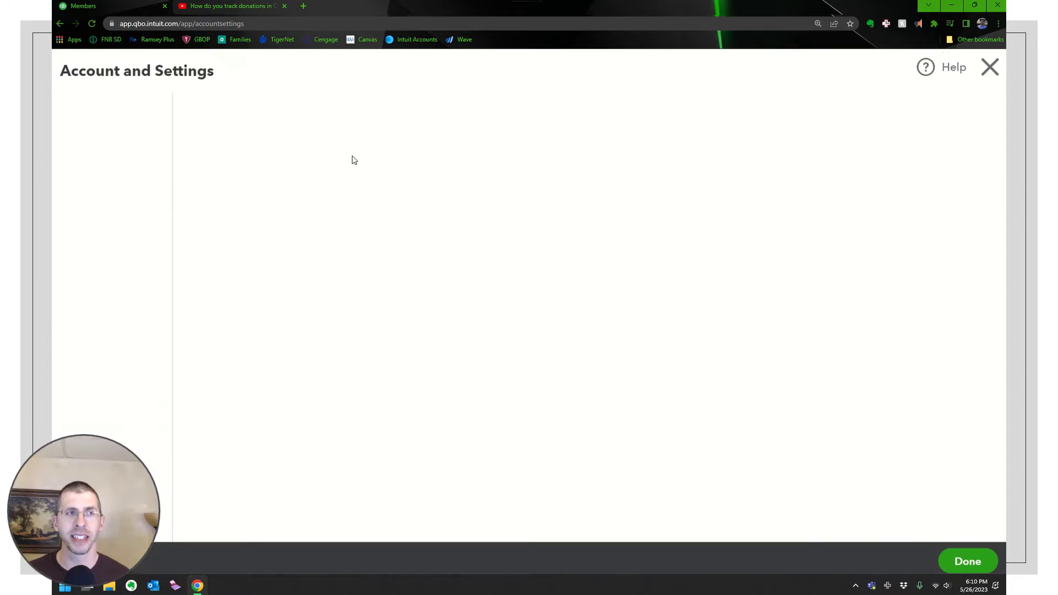
left_click(86, 150)
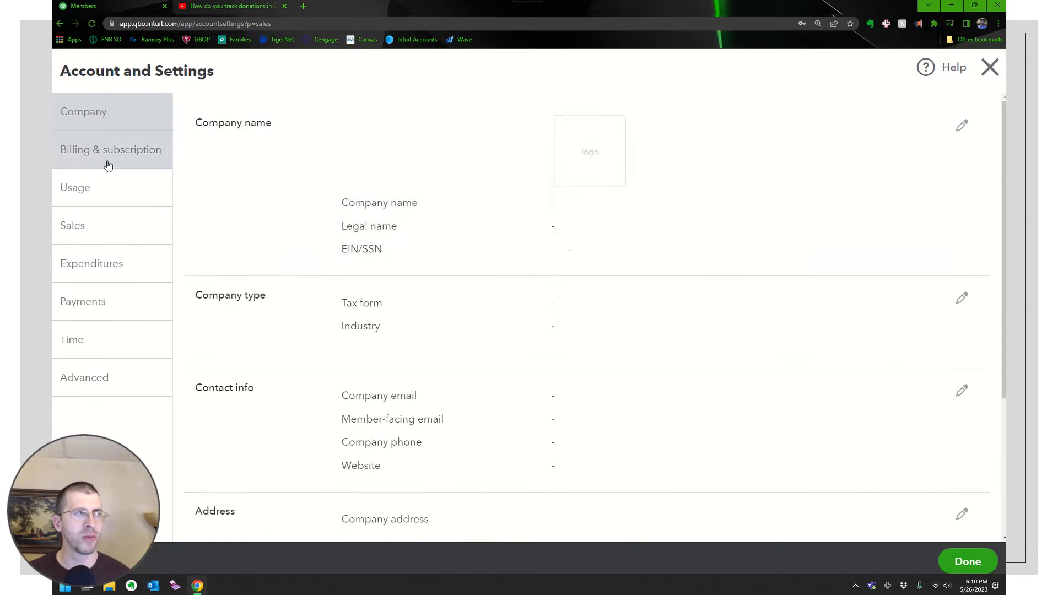
left_click(100, 236)
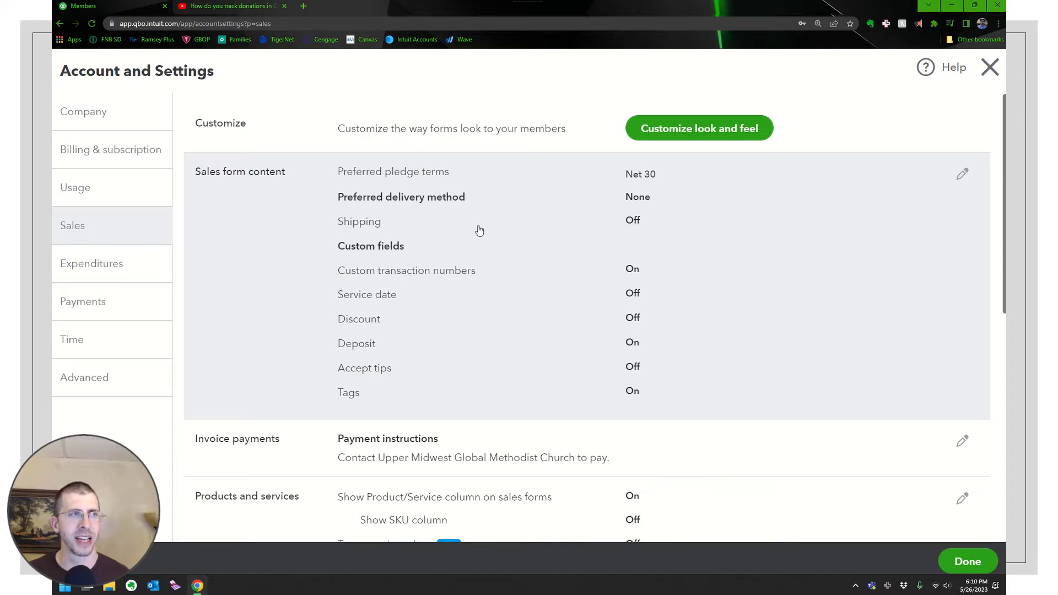
scroll(524, 250, "down", 5)
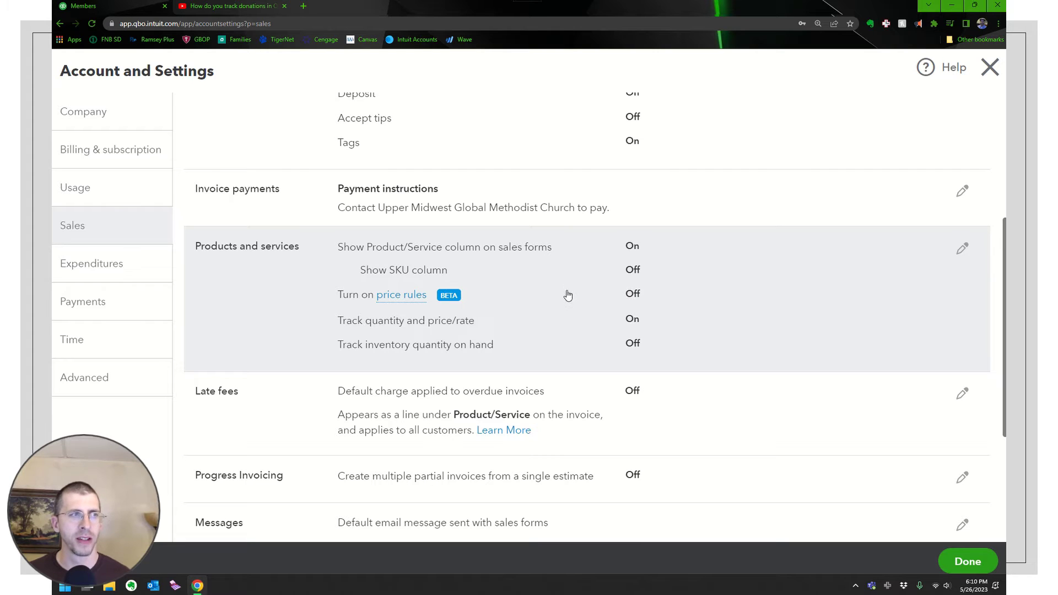
Turn off Track quantity and price/rate under Products and services and save
left_click(964, 249)
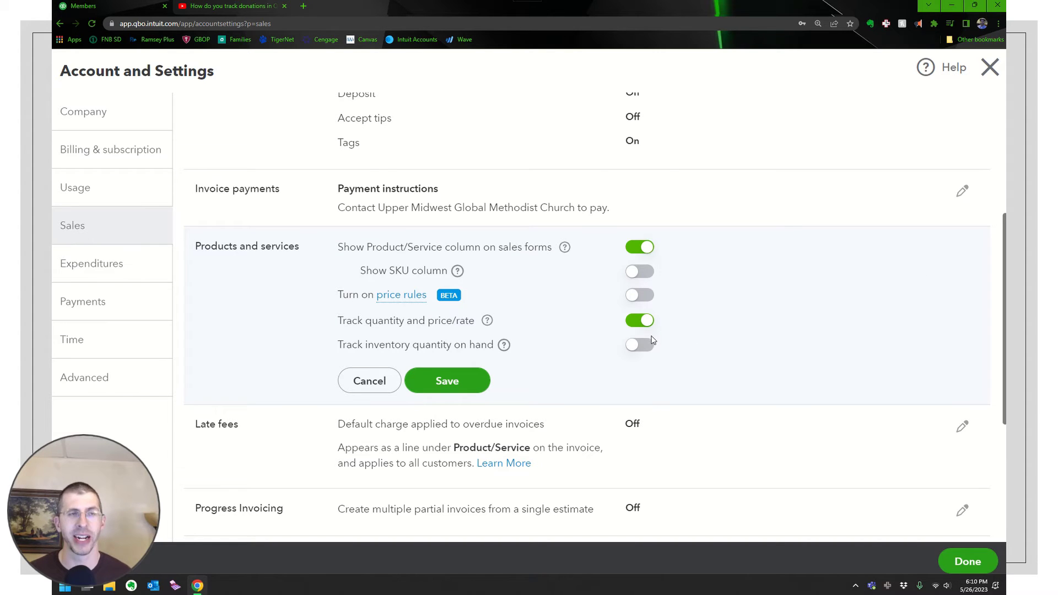
left_click(646, 323)
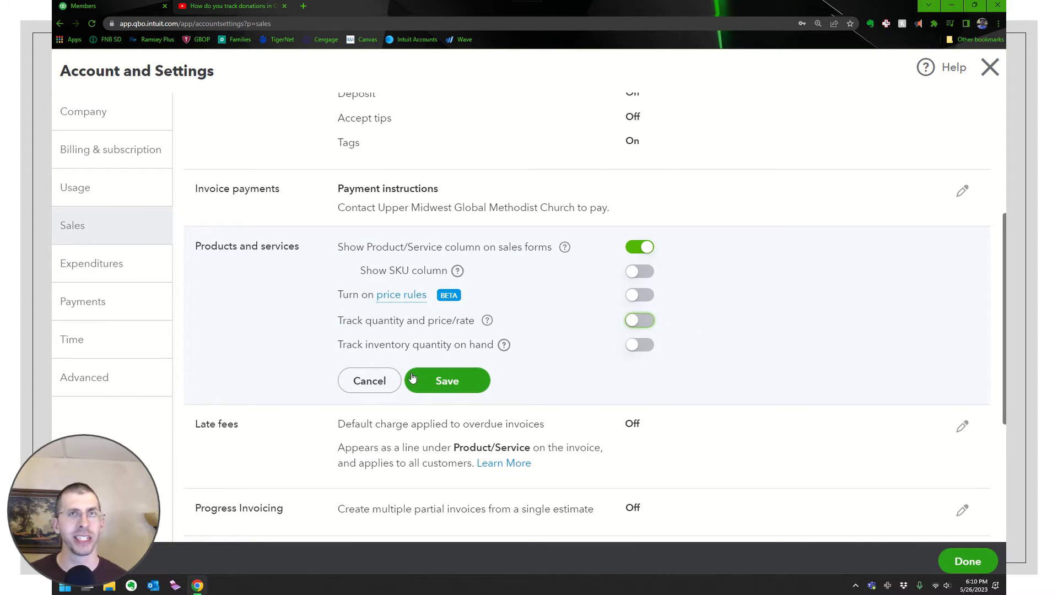
left_click(447, 383)
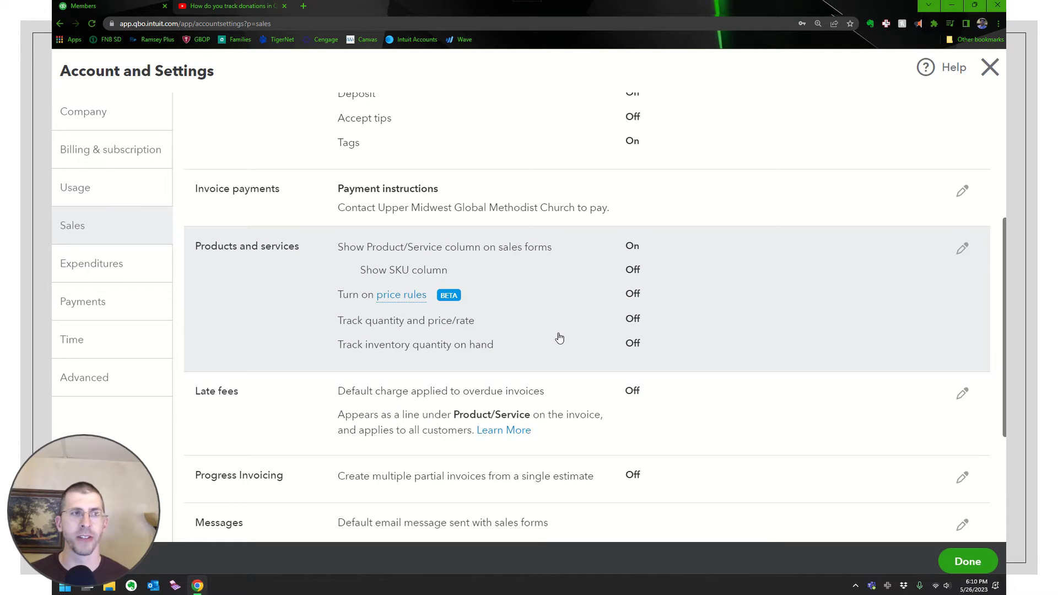
scroll(570, 323, "up", 1)
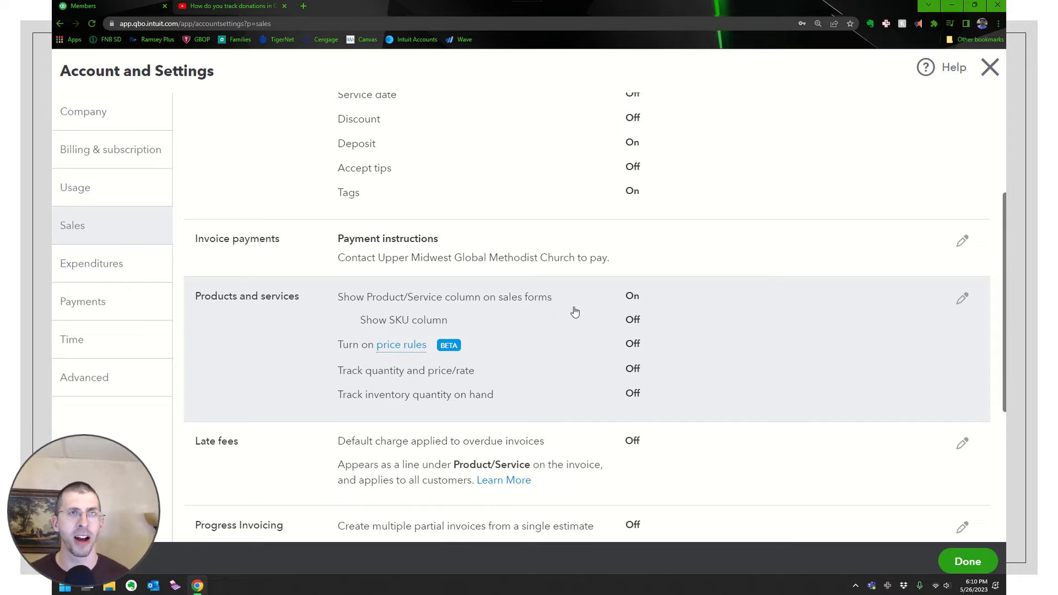
scroll(575, 312, "up", 2)
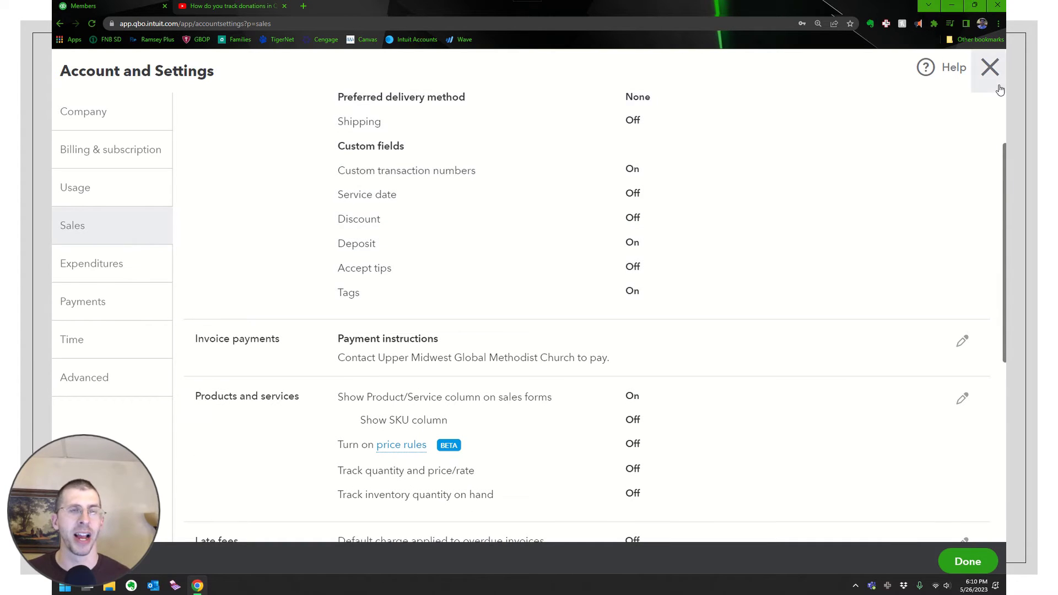
left_click(990, 67)
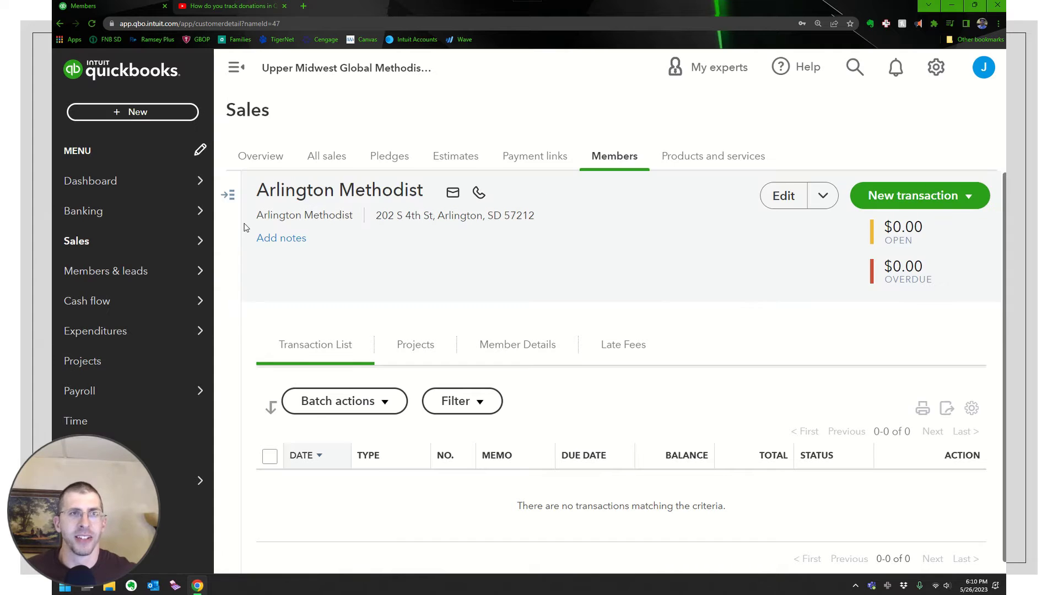
left_click(152, 114)
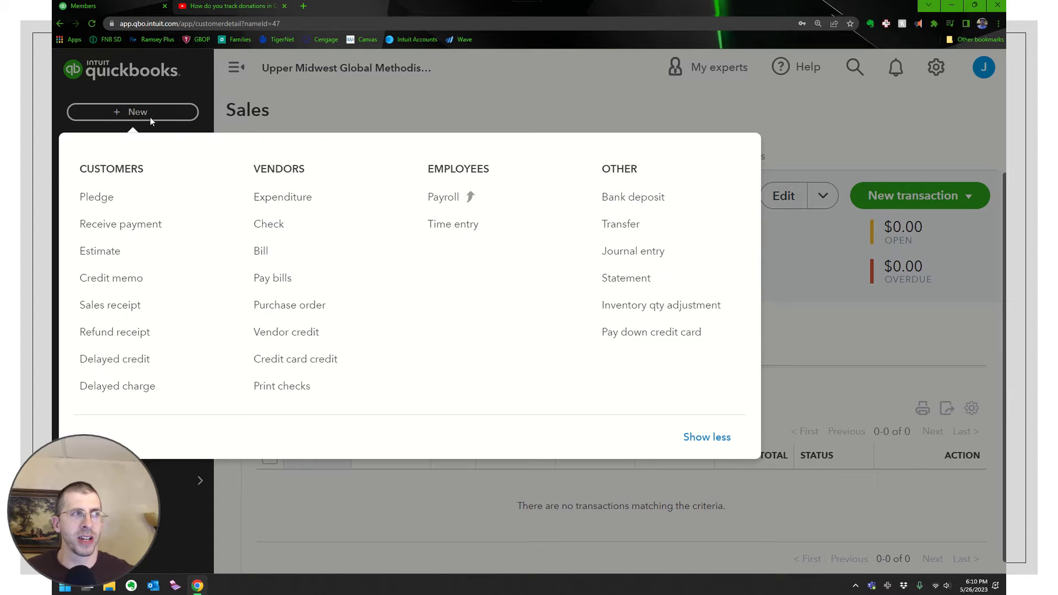
left_click(108, 306)
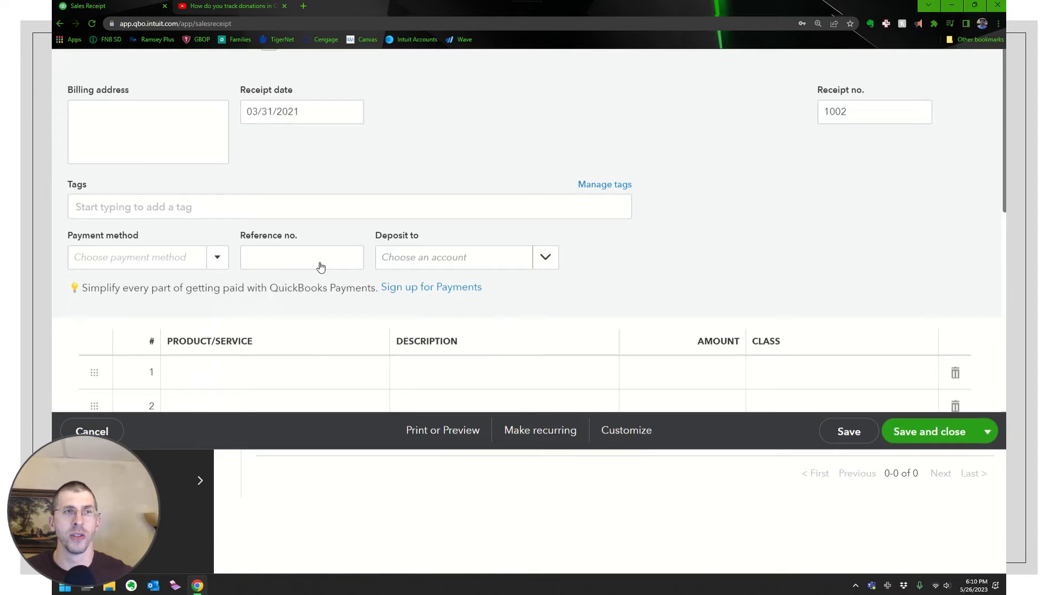
left_click(179, 139)
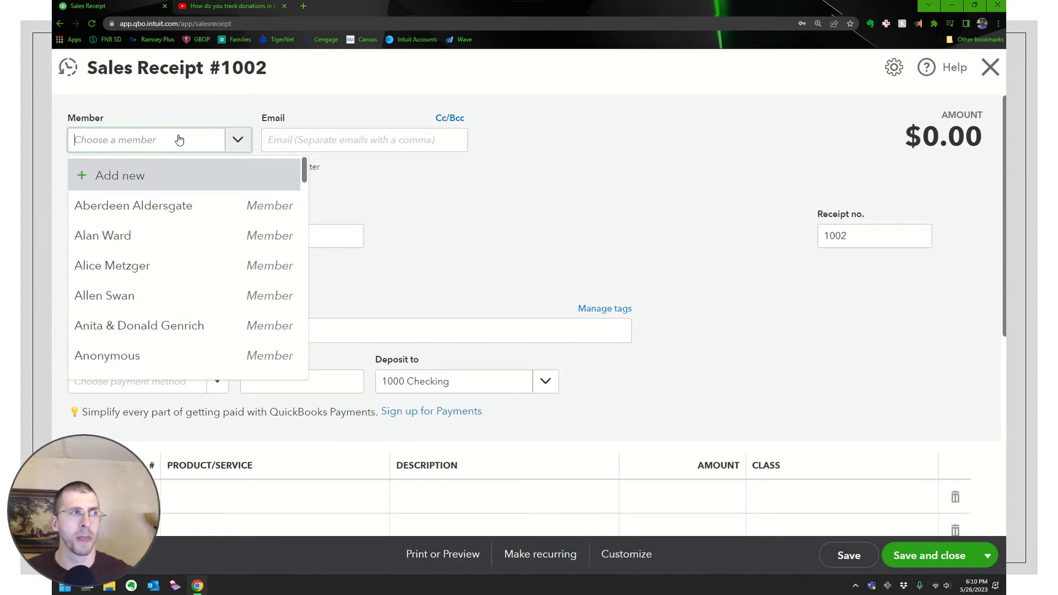
type("water")
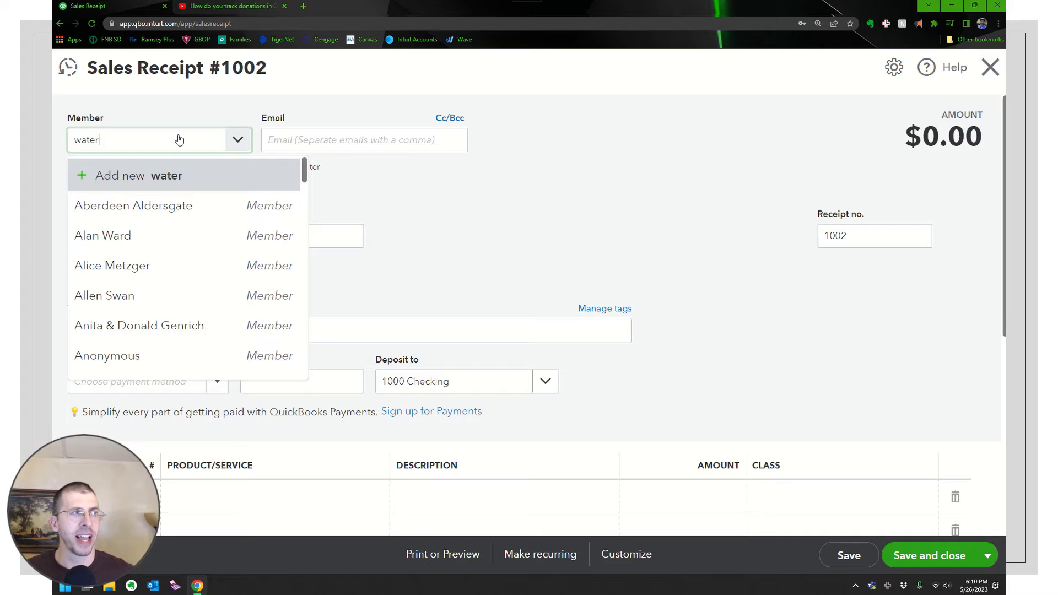
key("BackSpace")
key("BackSpace")
key("BackSpace")
key("BackSpace")
key("BackSpace")
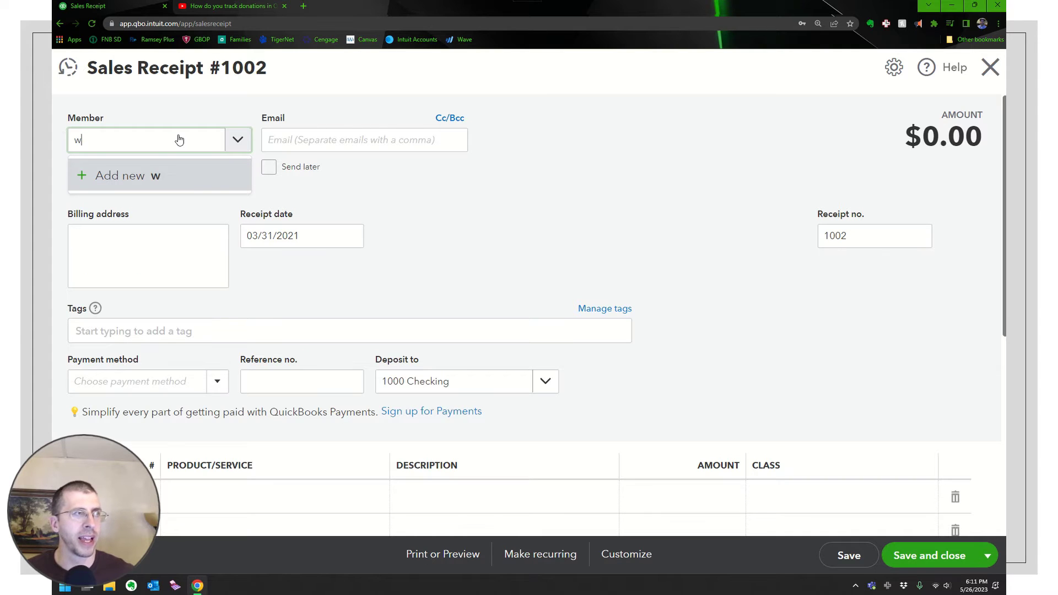
type("Corn")
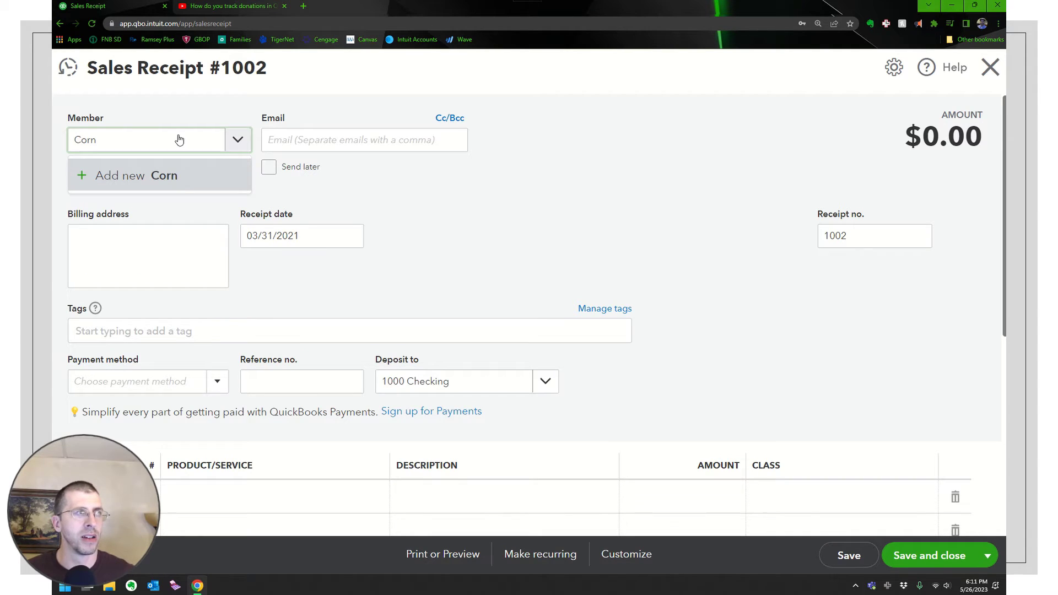
type("er")
key("BackSpace")
key("BackSpace")
key("BackSpace")
key("BackSpace")
key("BackSpace")
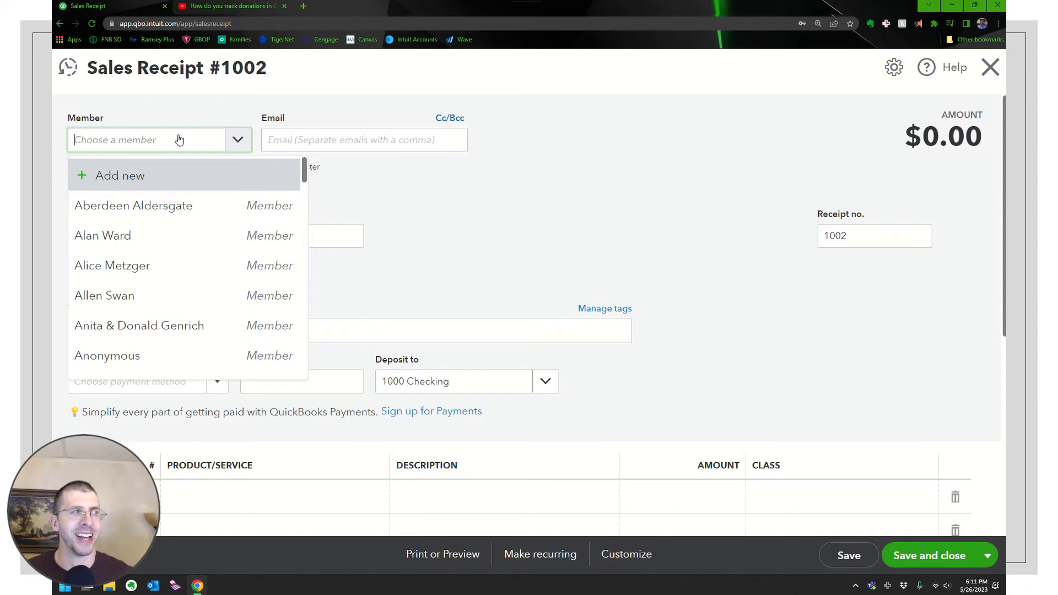
type("water")
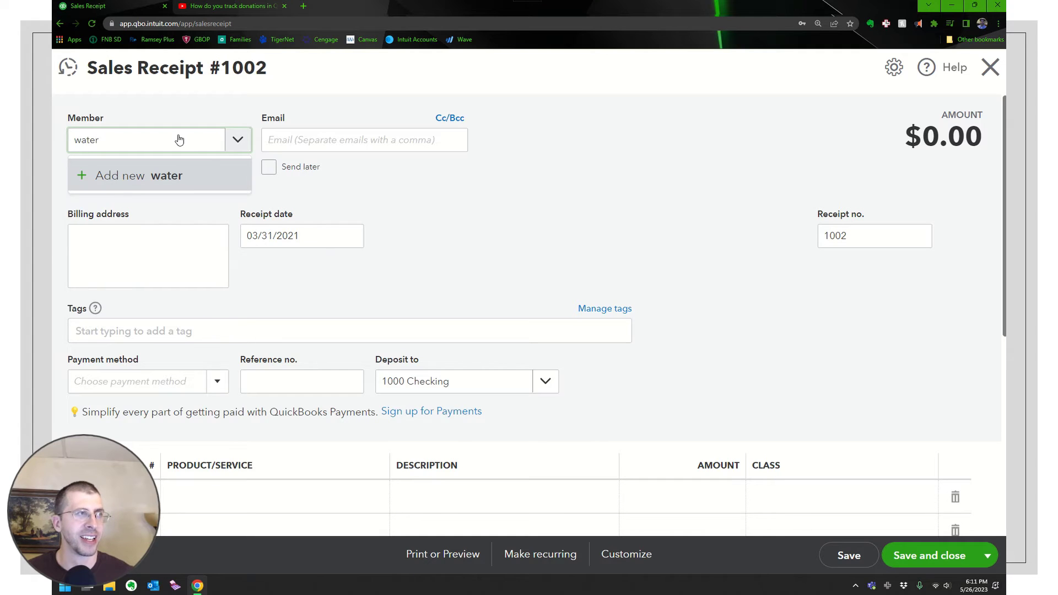
key("BackSpace")
key("BackSpace")
key("BackSpace")
key("BackSpace")
key("BackSpace")
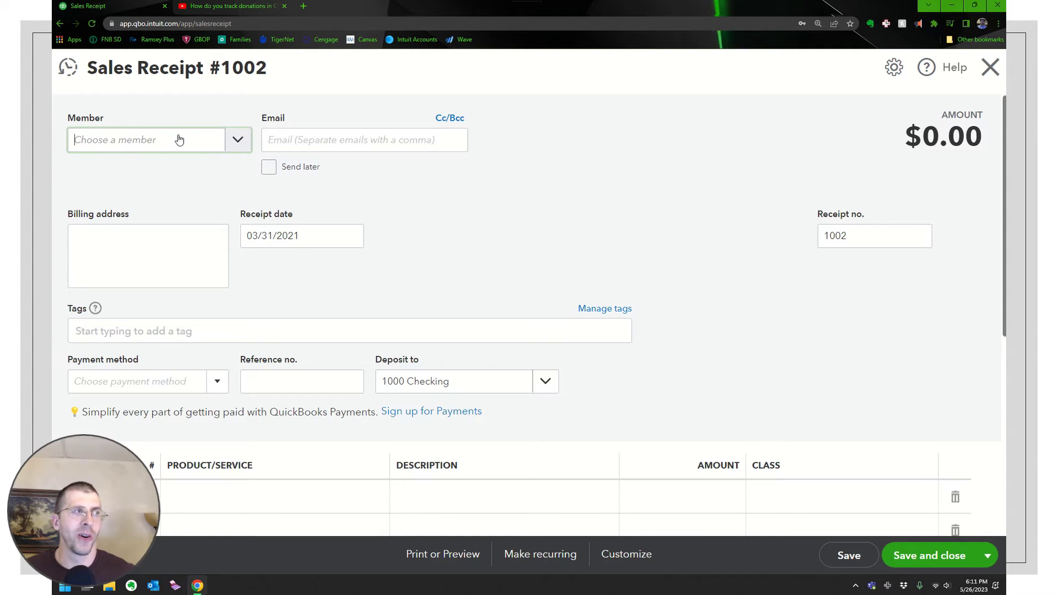
Discard the blank sales receipt and page through the 57-member Members list
left_click(991, 68)
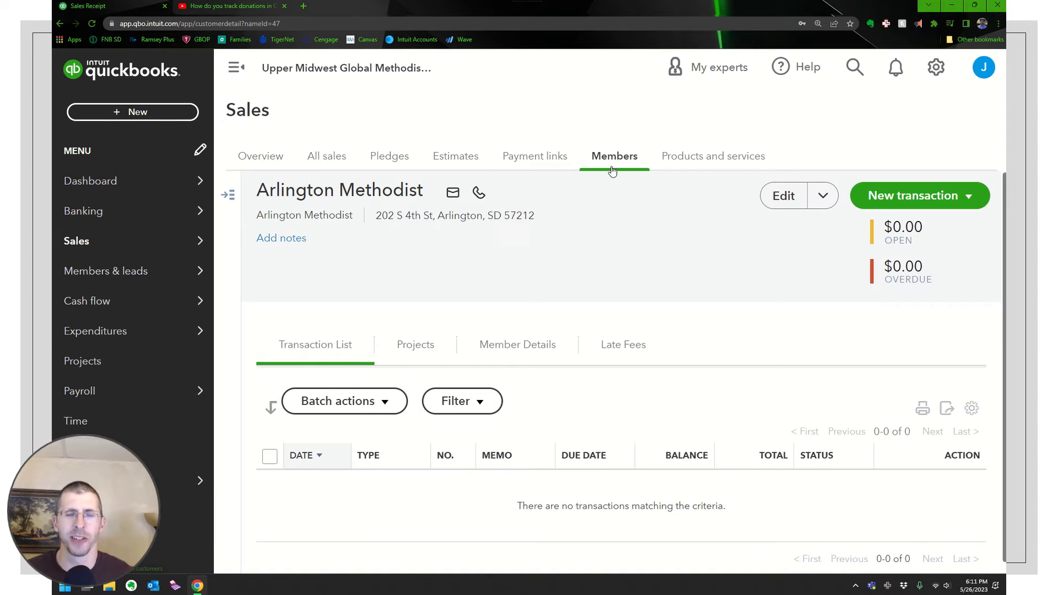
scroll(605, 196, "down", 1)
left_click(621, 165)
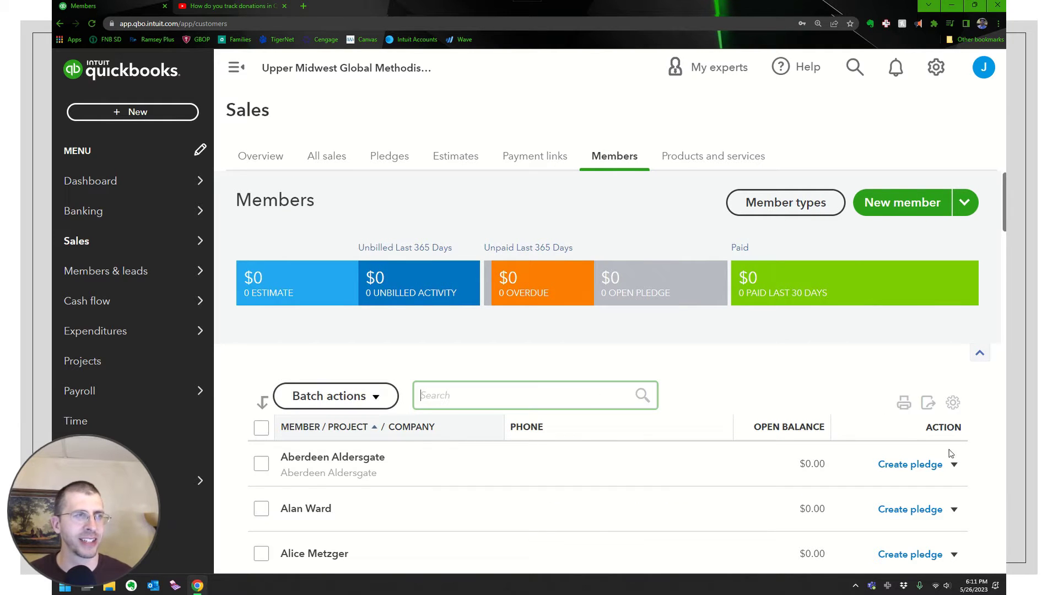
scroll(945, 385, "down", 10)
scroll(950, 324, "down", 20)
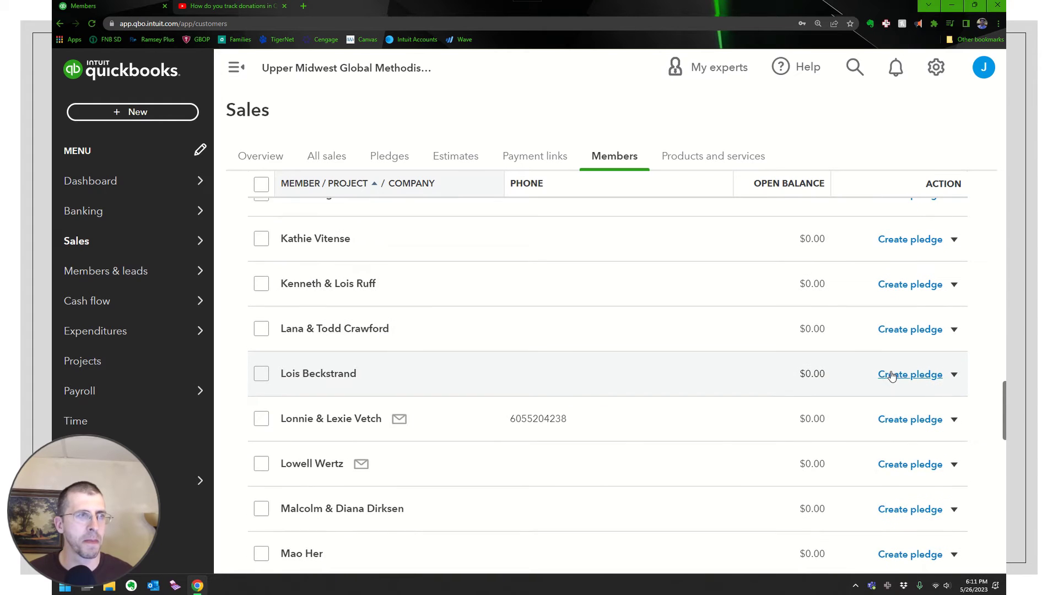
scroll(882, 386, "down", 2)
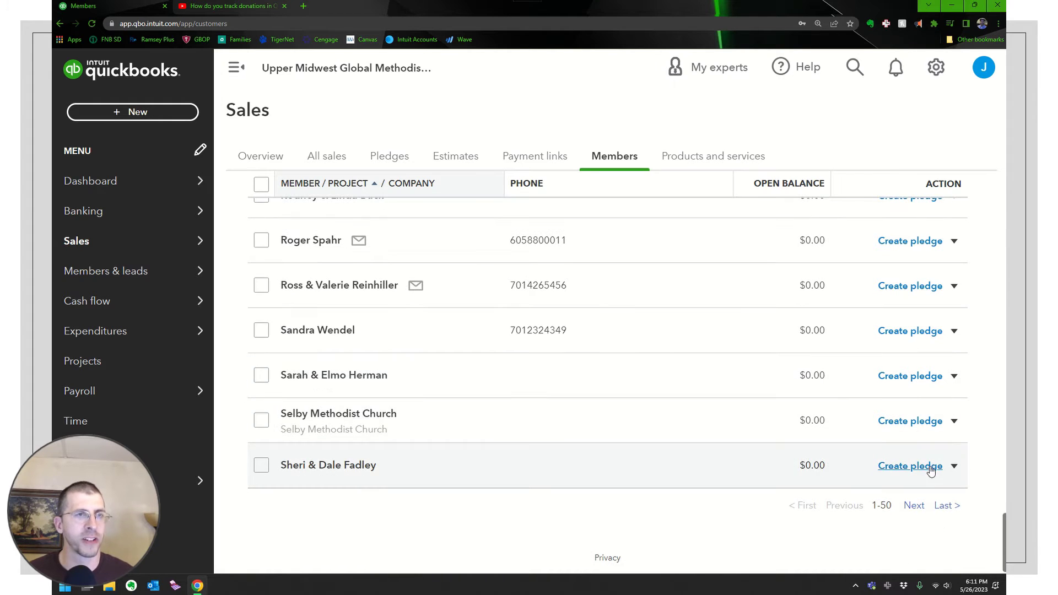
left_click(914, 505)
scroll(758, 378, "down", 5)
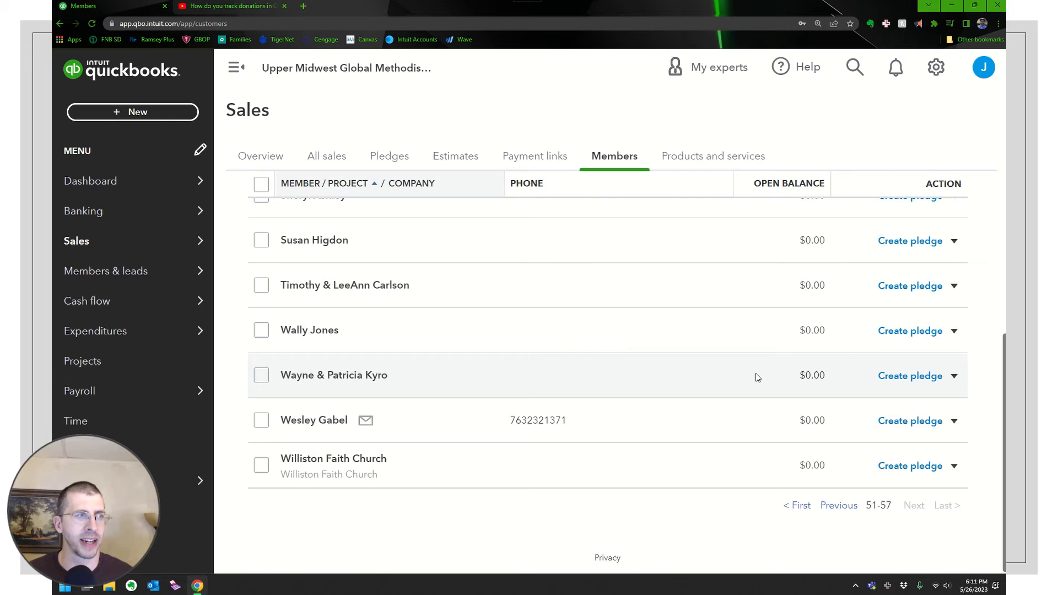
scroll(758, 375, "up", 5)
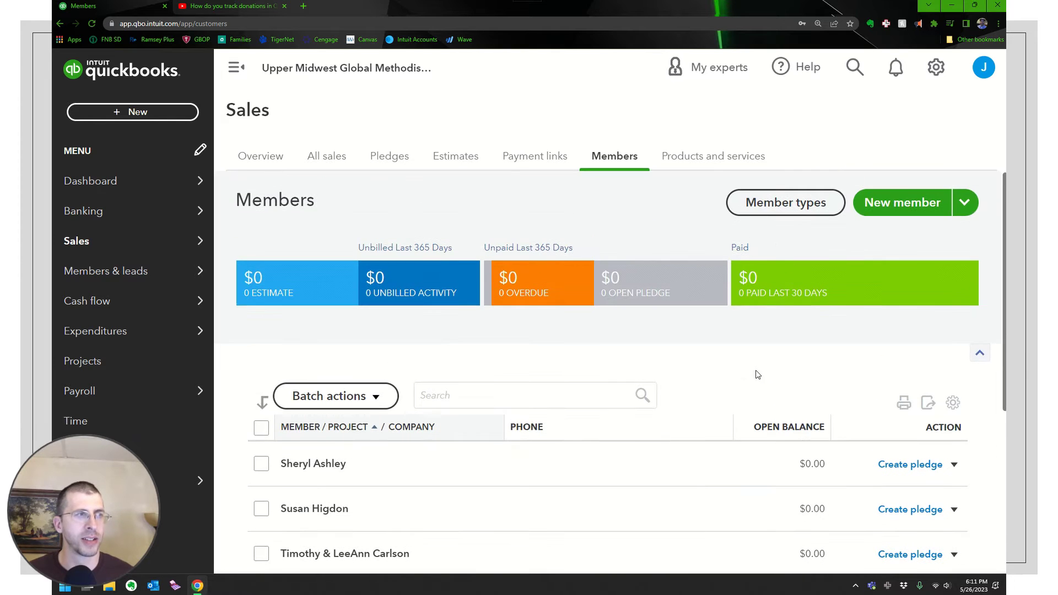
Include inactive members in the list and make Watertown Cornerstone Church active again
left_click(953, 403)
scroll(953, 402, "down", 2)
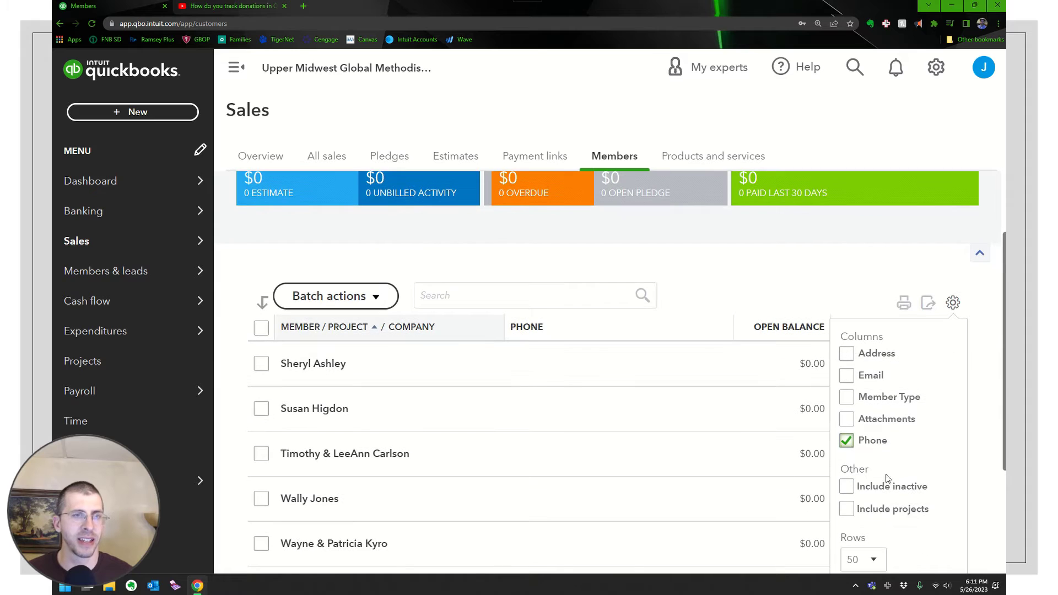
left_click(857, 487)
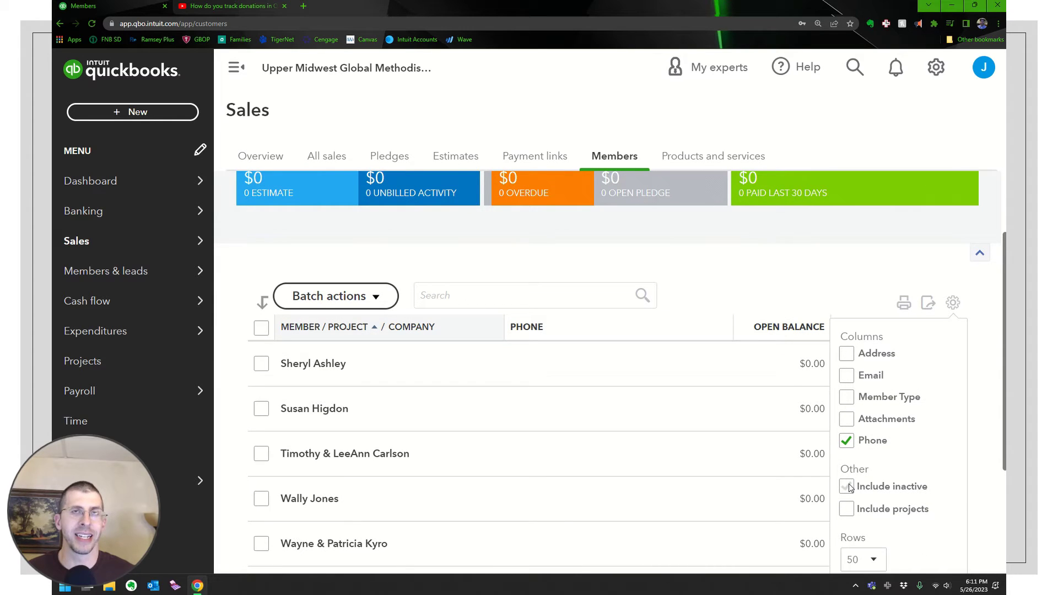
scroll(772, 430, "down", 15)
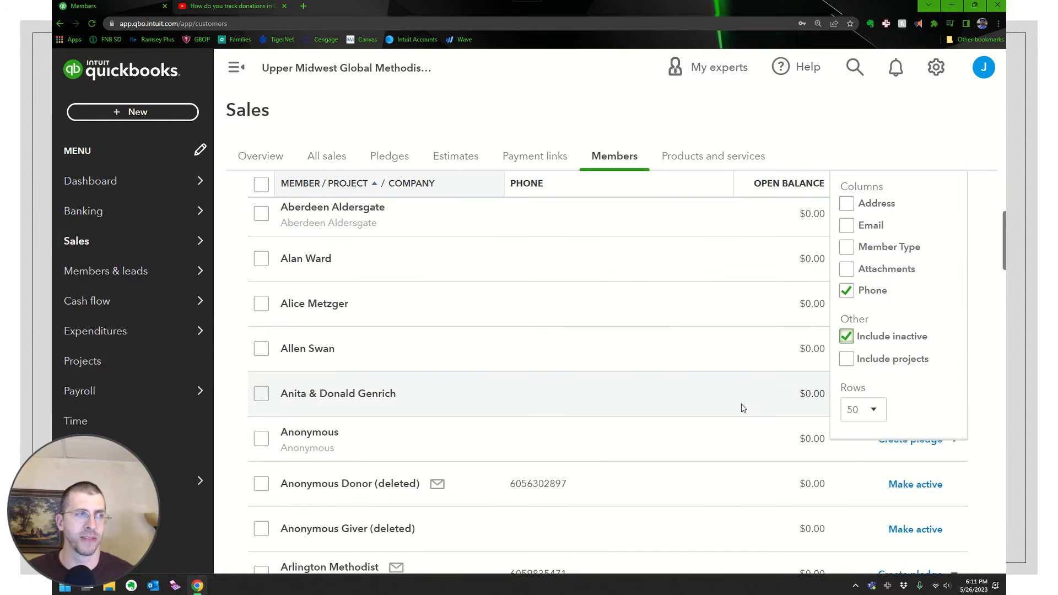
scroll(834, 446, "down", 5)
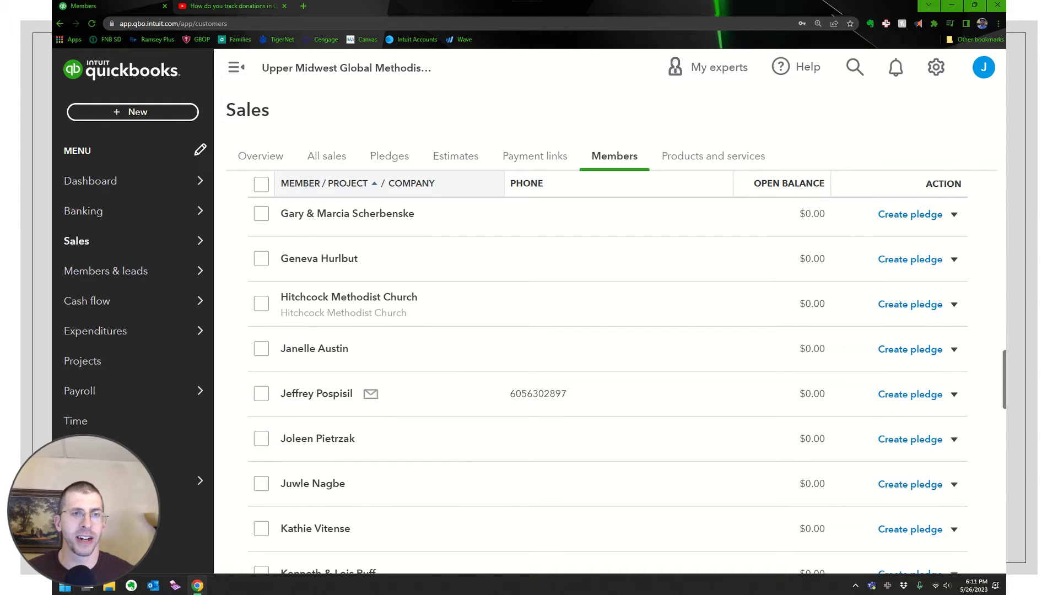
scroll(882, 441, "down", 15)
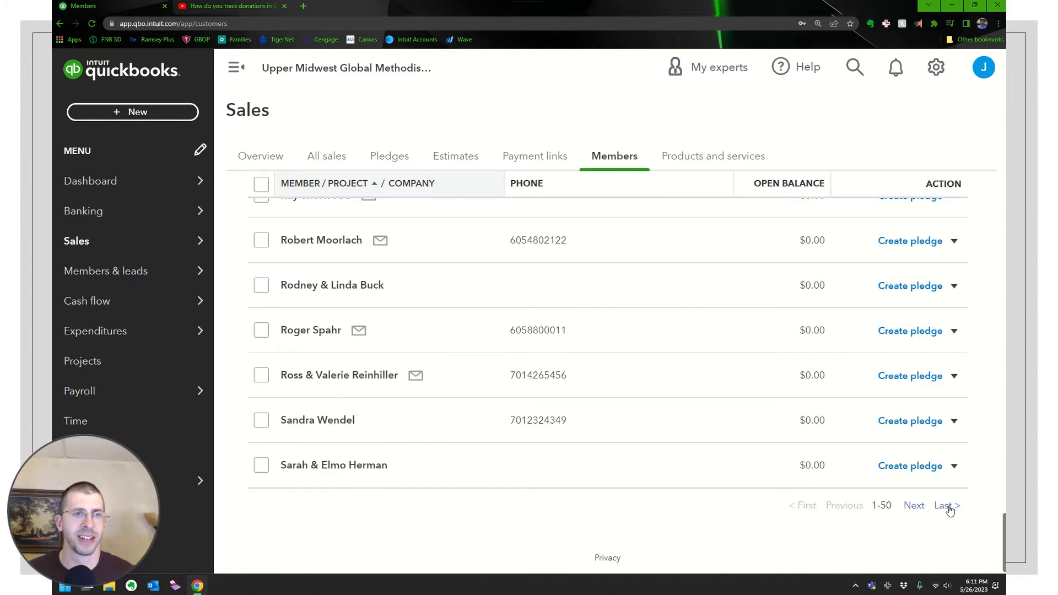
left_click(947, 506)
scroll(817, 439, "down", 6)
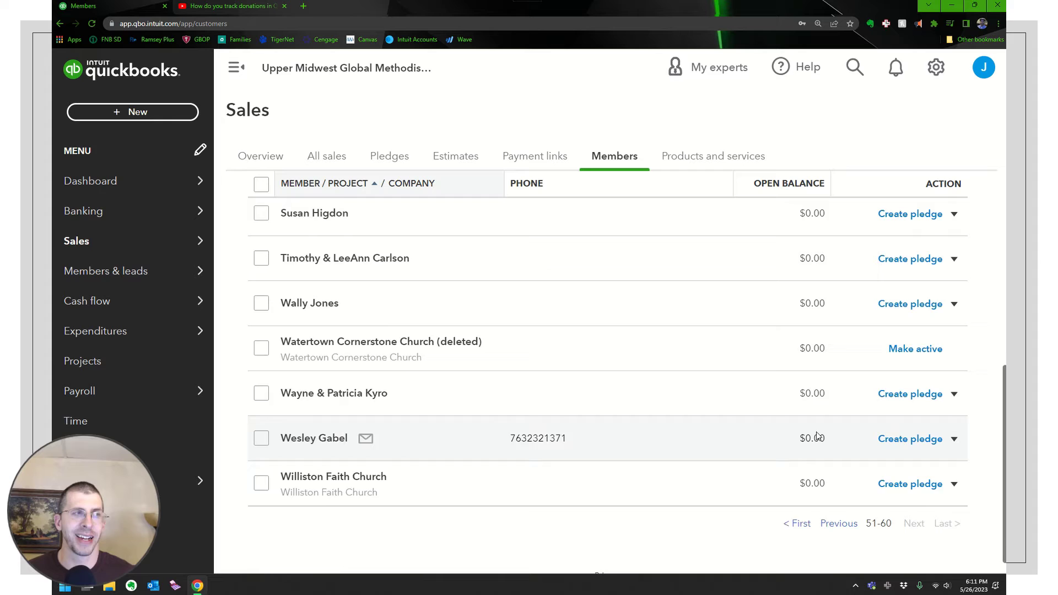
scroll(816, 432, "up", 1)
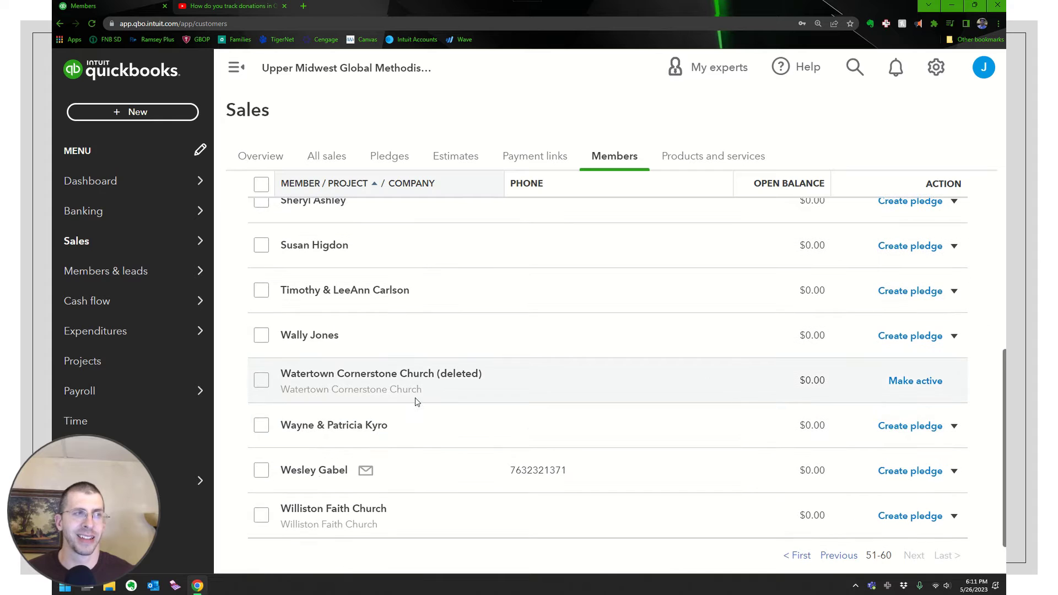
left_click(922, 387)
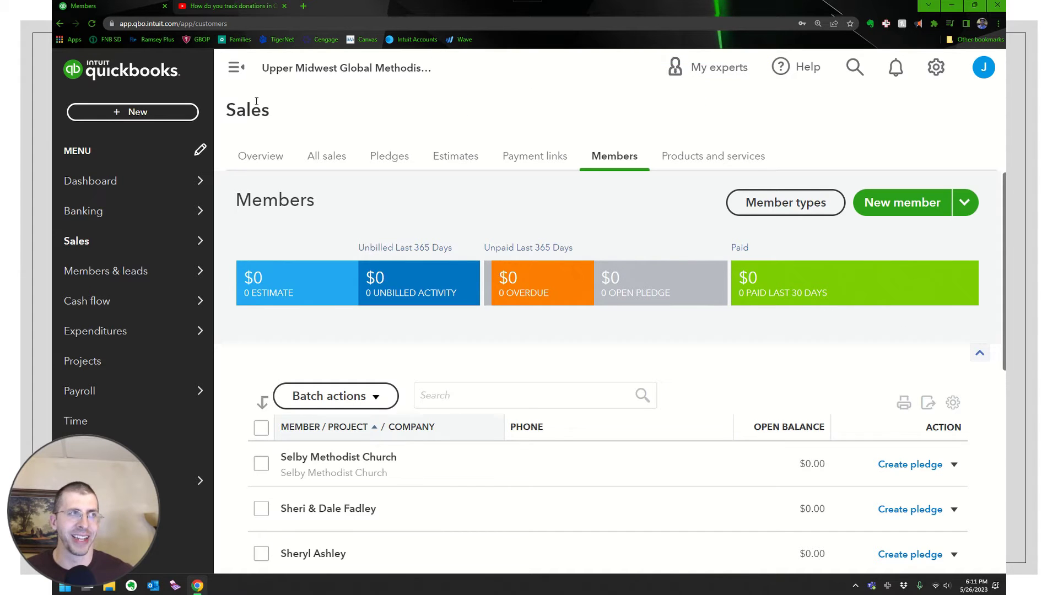
Start a new sales receipt for Watertown Cornerstone Church dated 04/26/2021
left_click(151, 115)
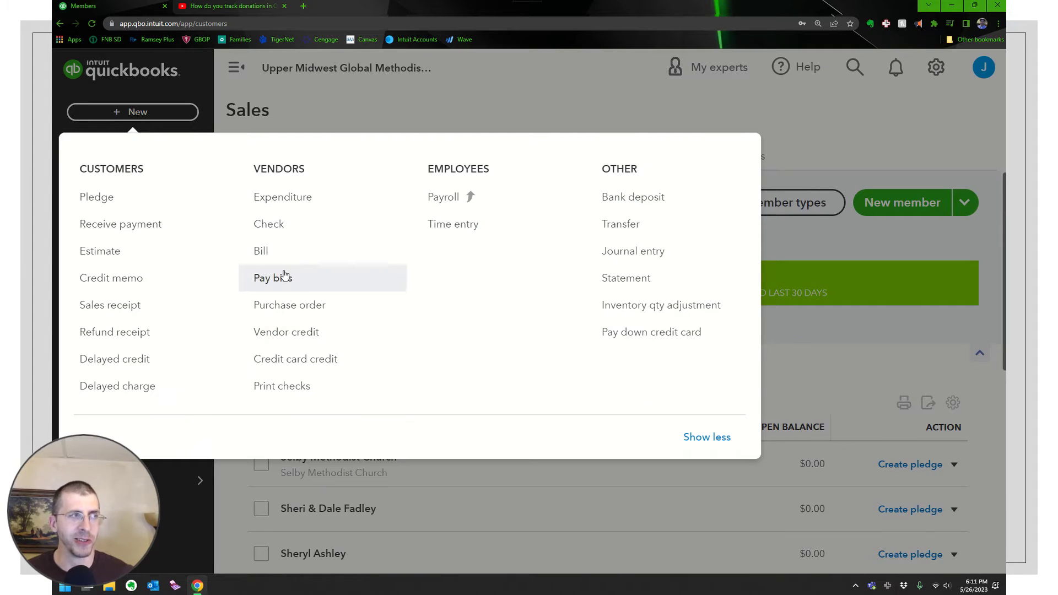
left_click(109, 306)
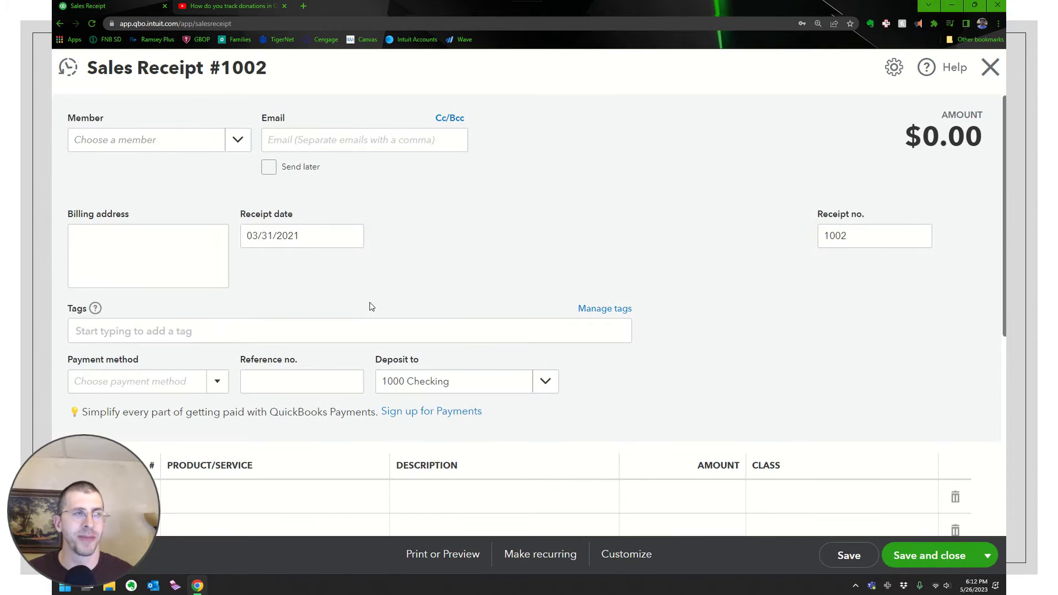
left_click(186, 142)
left_click(186, 142)
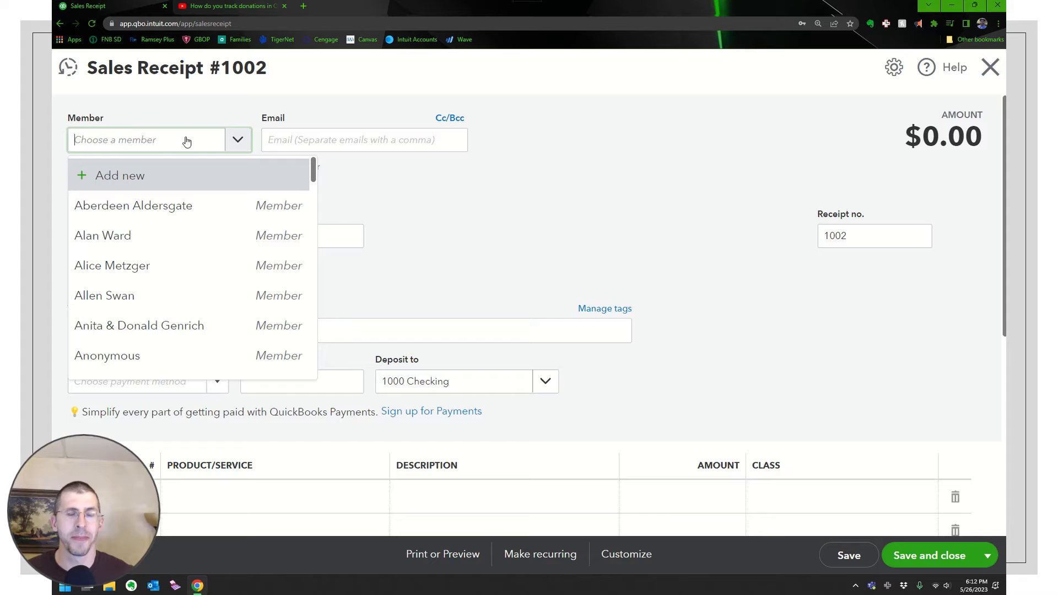
type("Water")
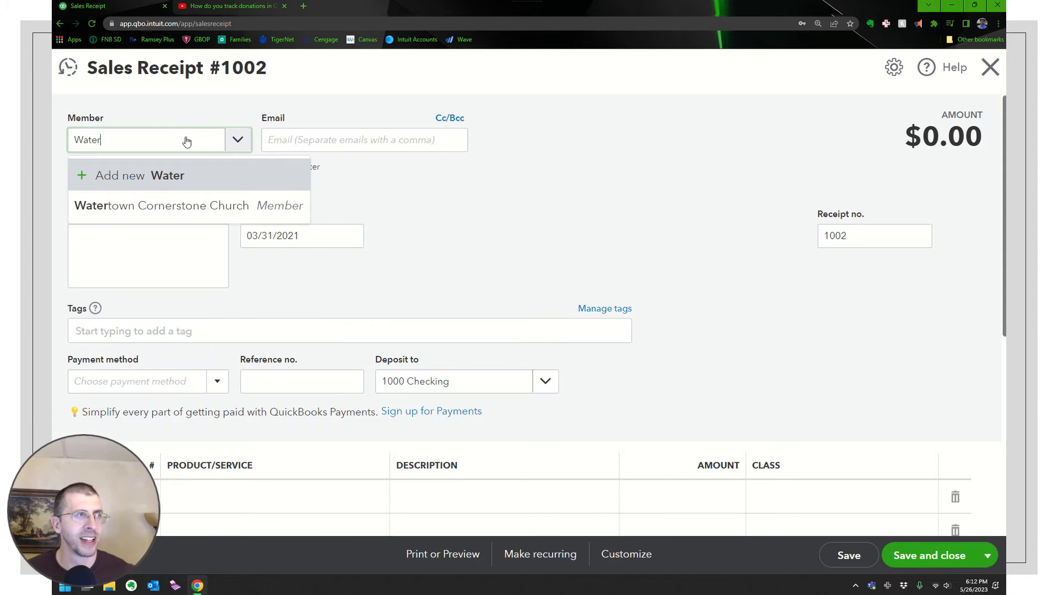
left_click(185, 205)
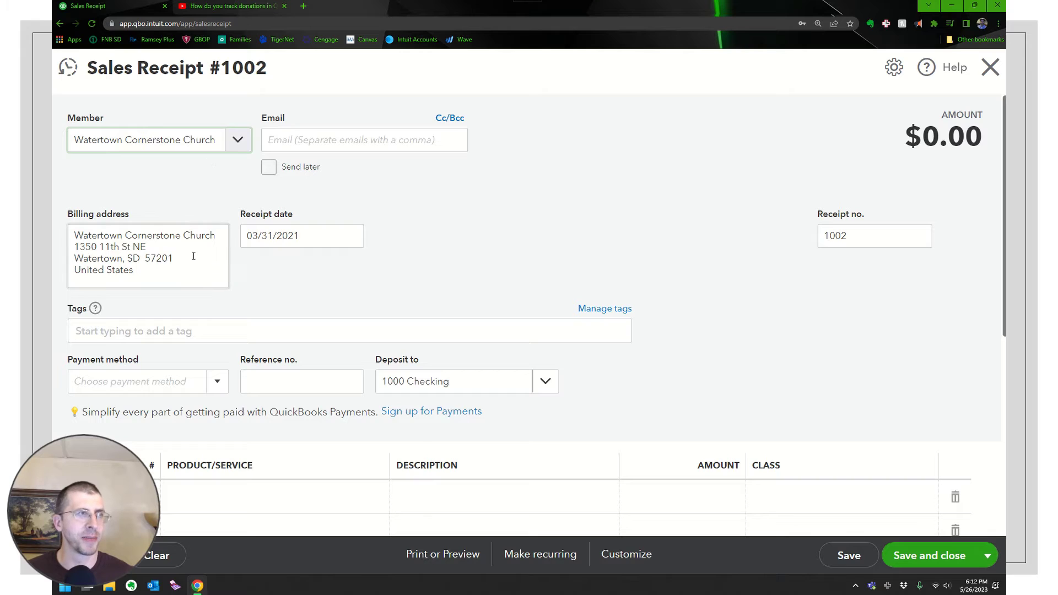
key("Tab")
key("Tab")
key("Tab")
key("Tab")
key("Tab")
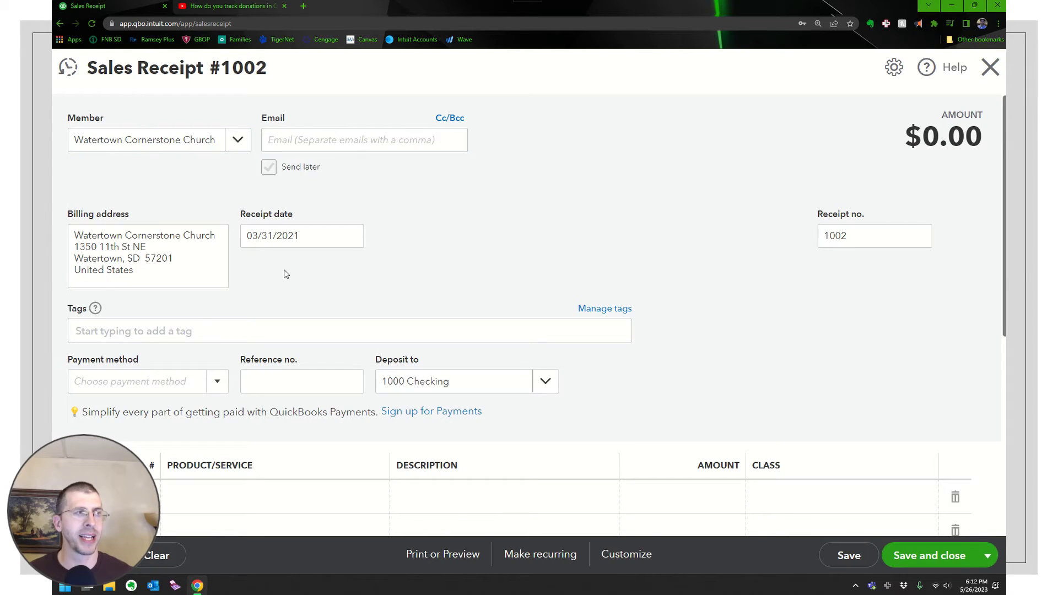
type("4/2")
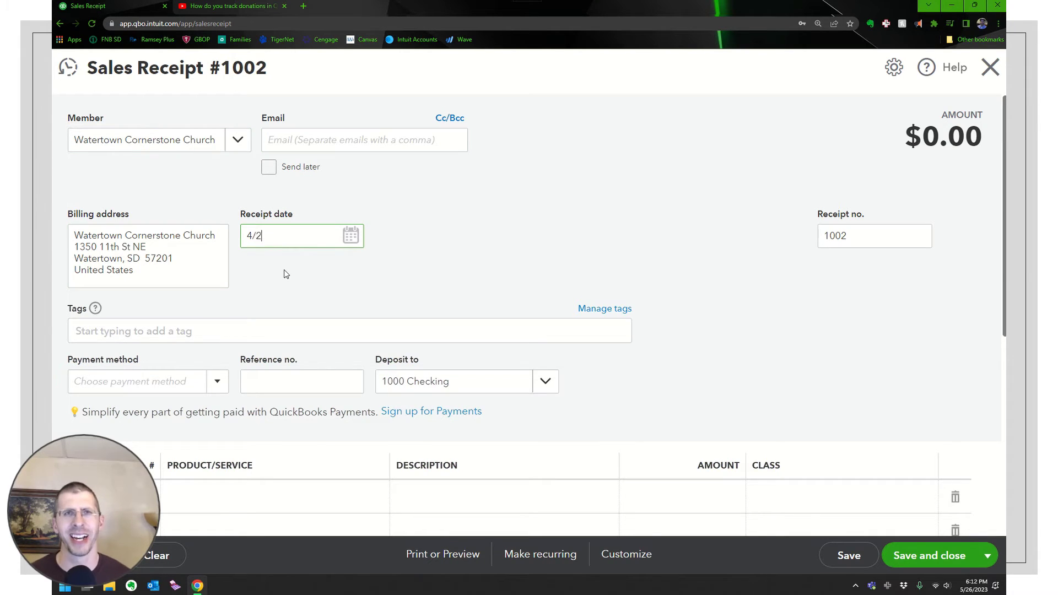
type("6/2021")
key("Tab")
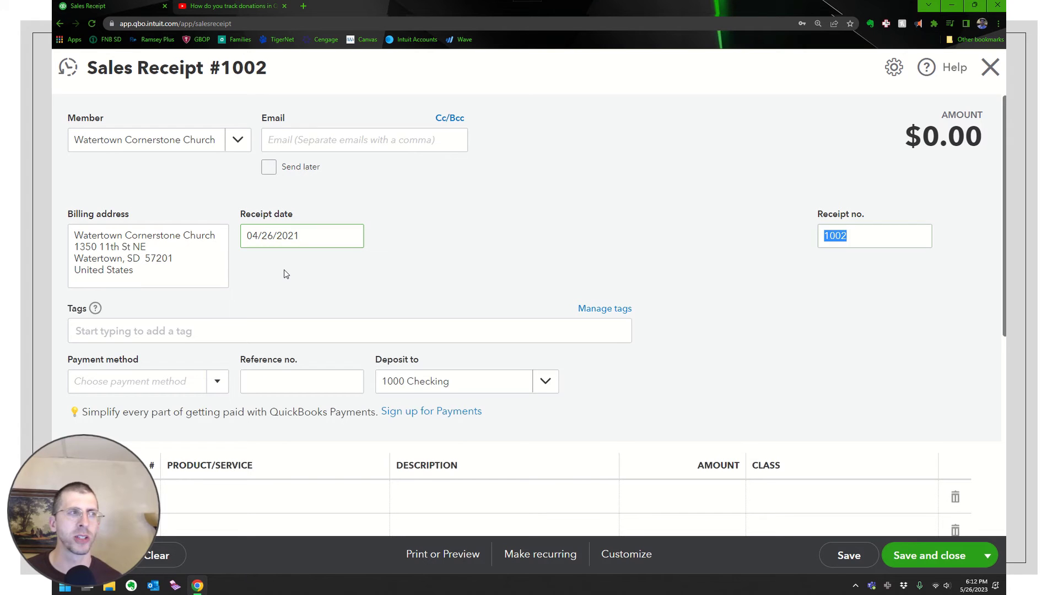
Set the payment method to Check and leave the reference number blank
key("Tab")
key("Tab")
key("Tab")
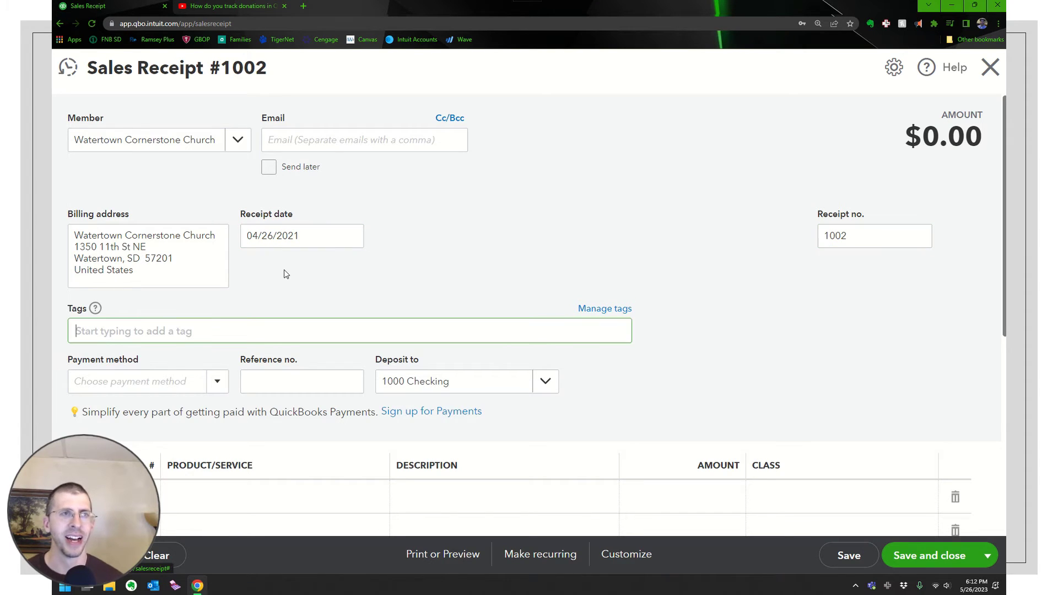
type("Check")
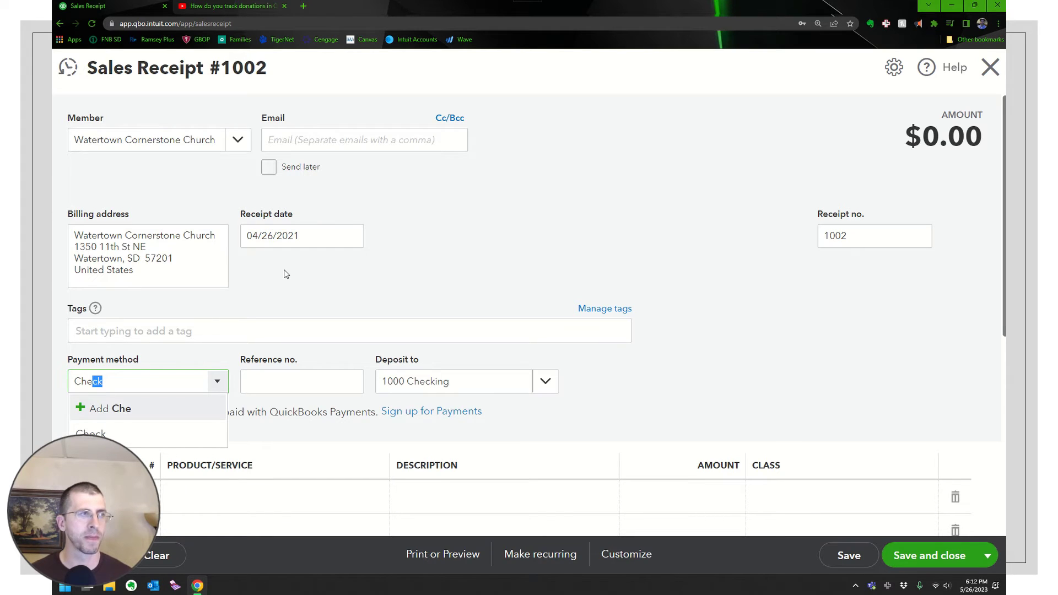
key("Tab")
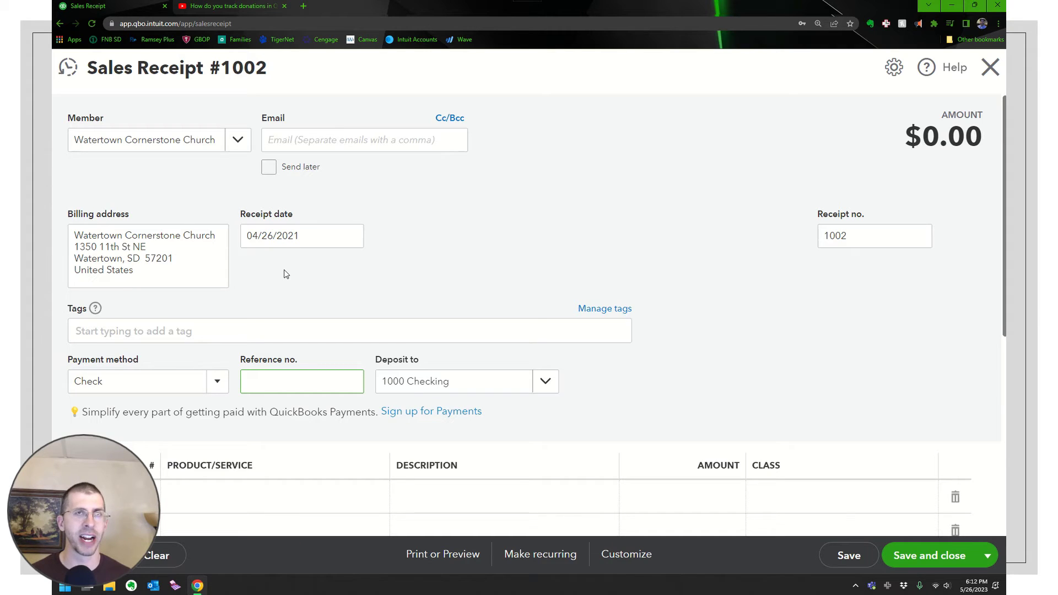
type("123486")
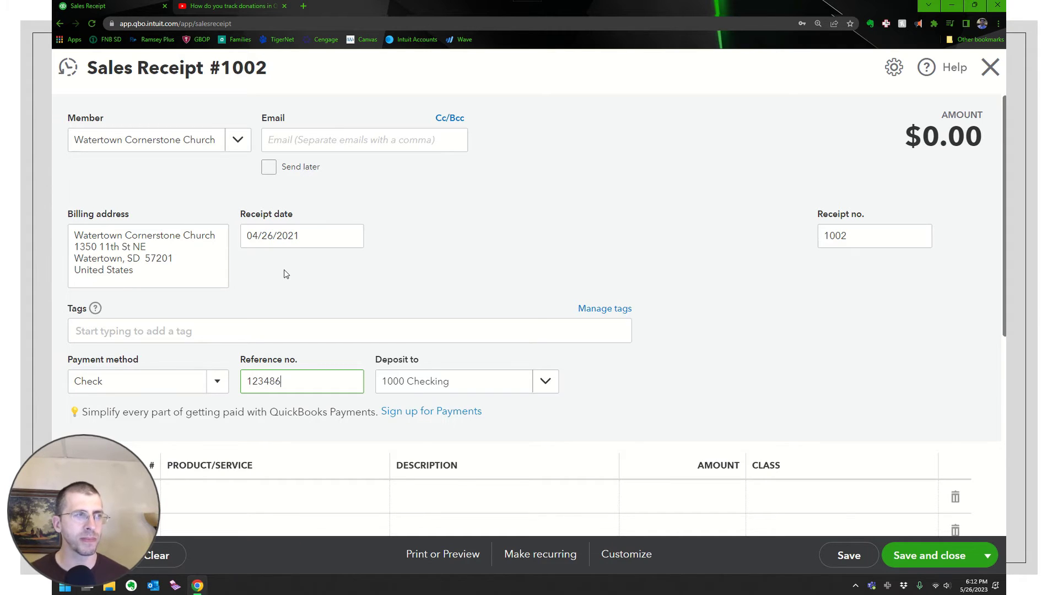
key("BackSpace")
key("BackSpace")
key("BackSpace")
key("BackSpace")
key("BackSpace")
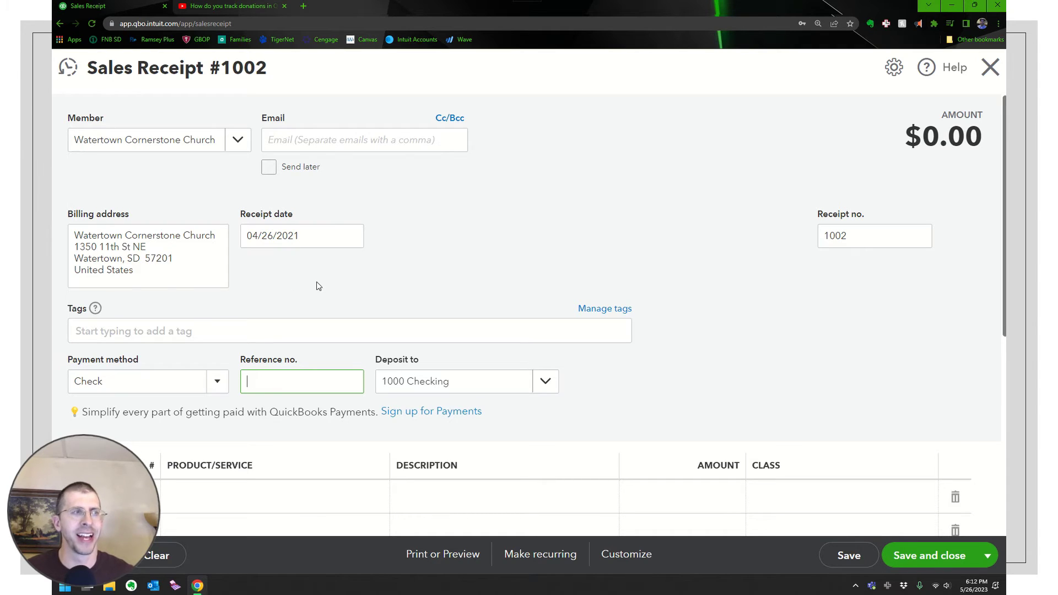
Book line 1 of receipt #1002 as General Fund - Churches for 5,001.00
left_click(201, 491)
scroll(265, 430, "down", 2)
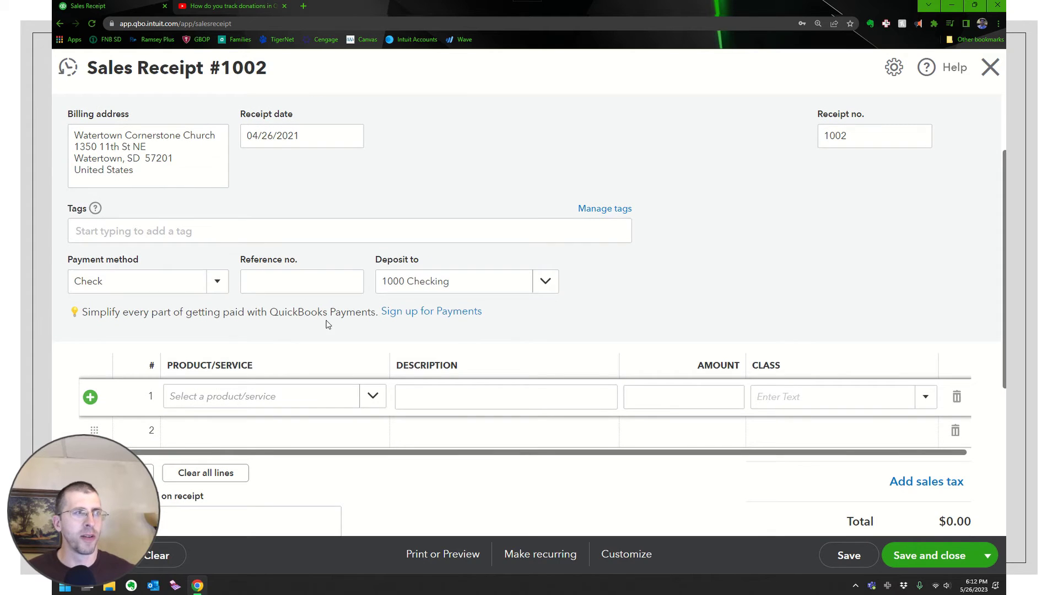
left_click(272, 397)
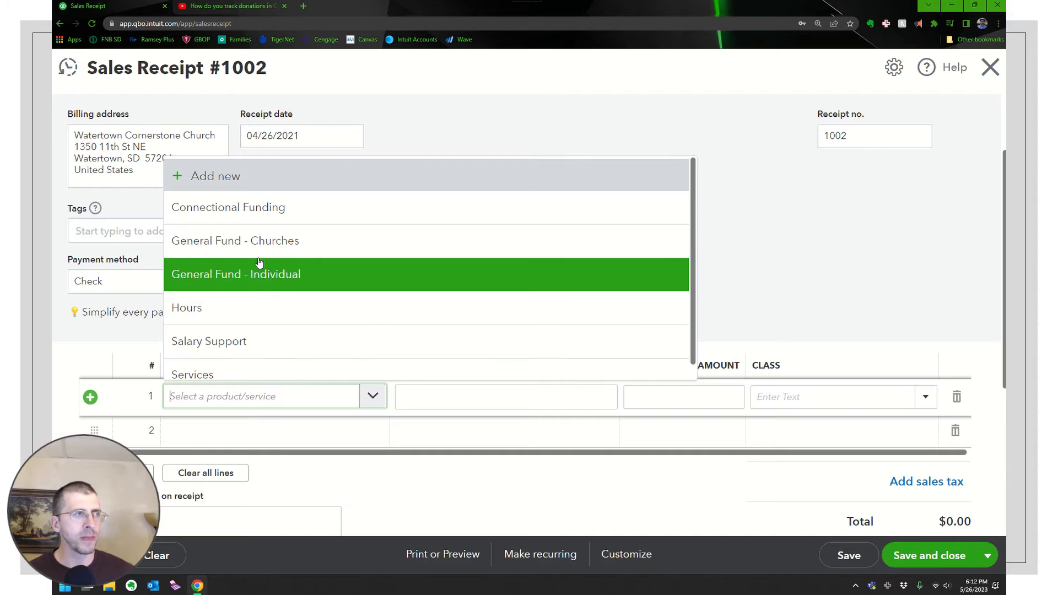
left_click(259, 242)
left_click(423, 400)
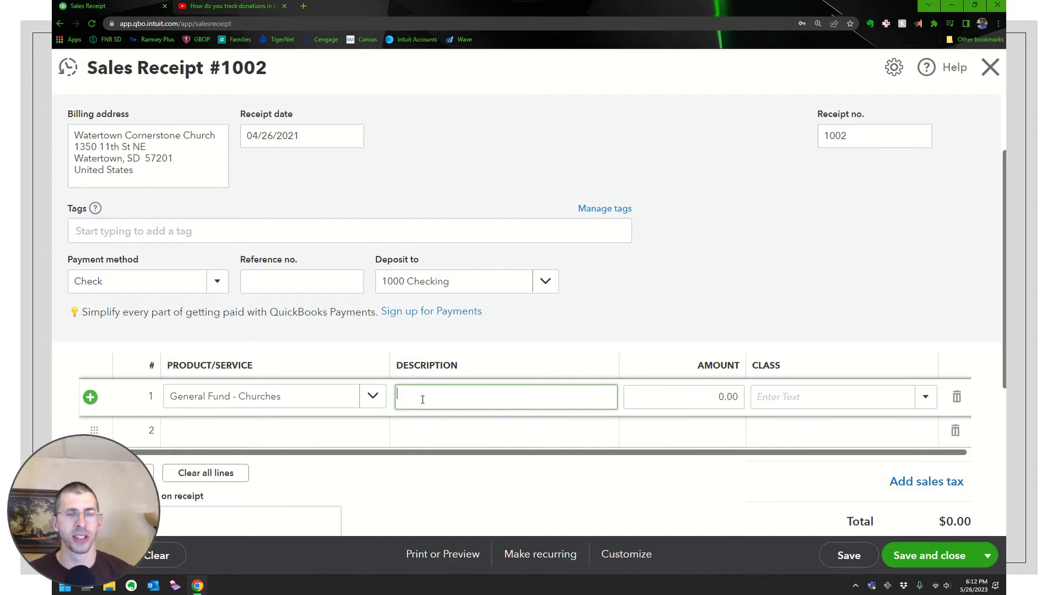
key("Tab")
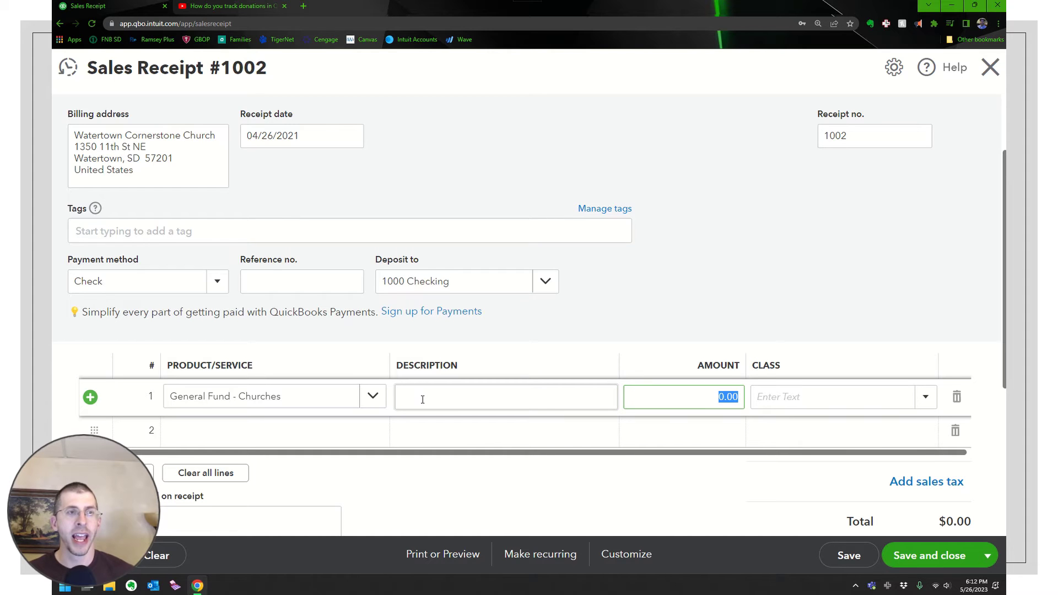
type("5001")
key("Tab")
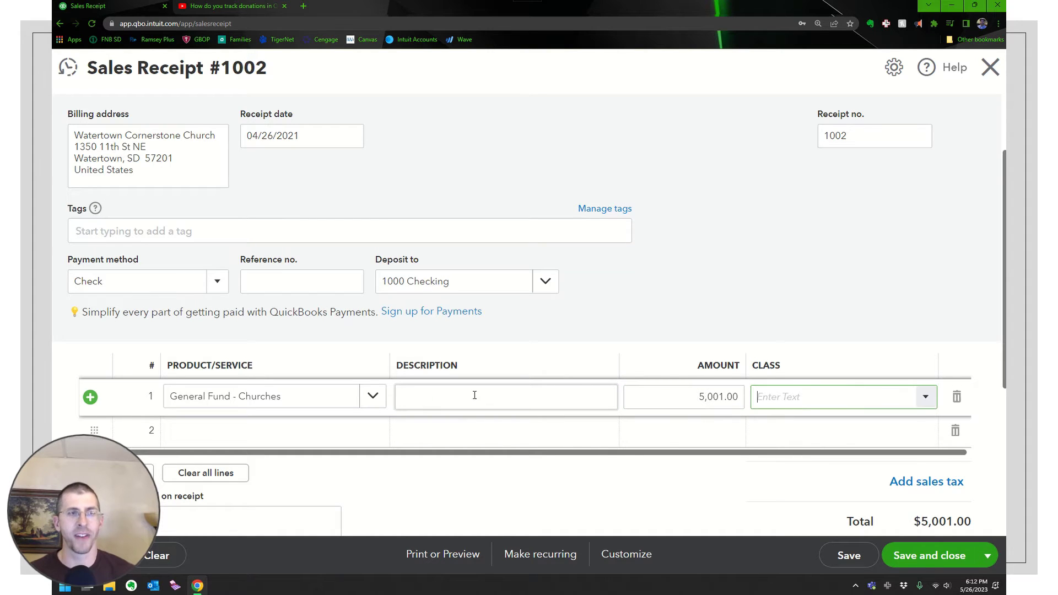
scroll(577, 372, "down", 3)
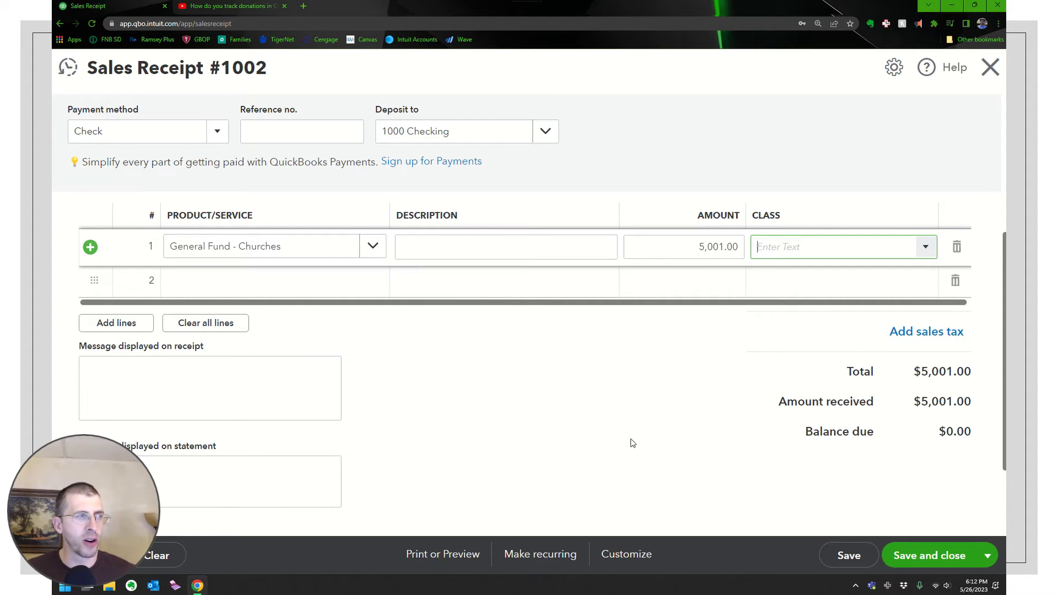
left_click(988, 555)
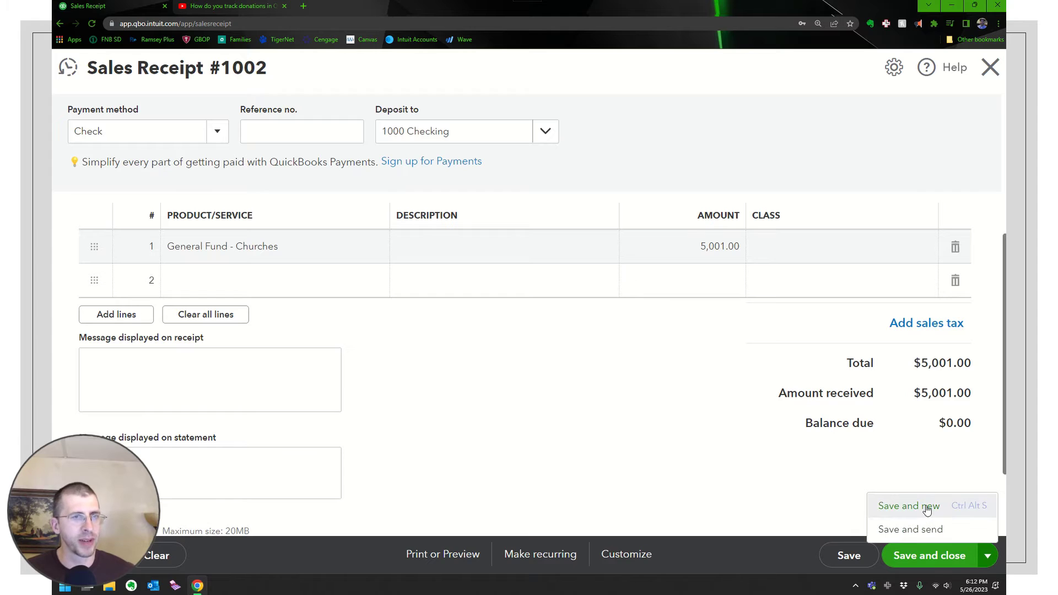
Save receipt #1002 and start receipt #1003 for an individual member dated 05/02/2021
left_click(909, 506)
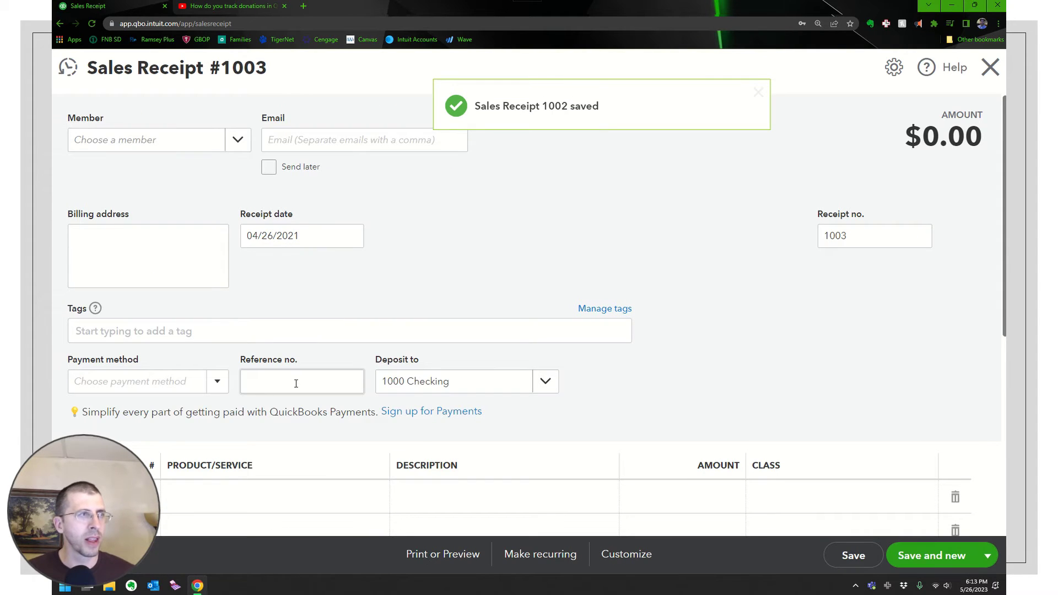
left_click(144, 147)
type("Jeff")
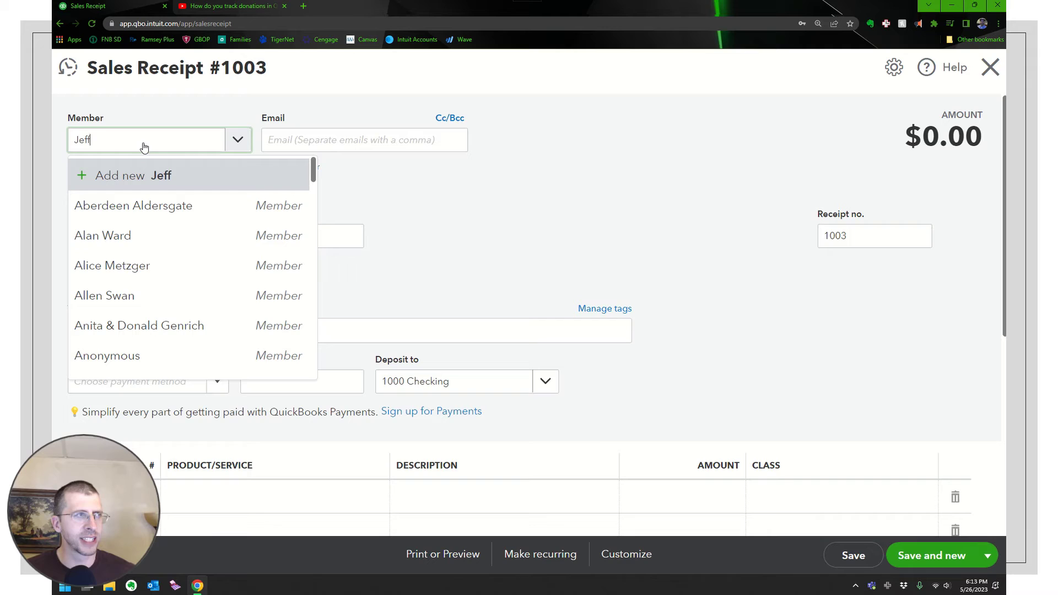
key("Down")
key("Down")
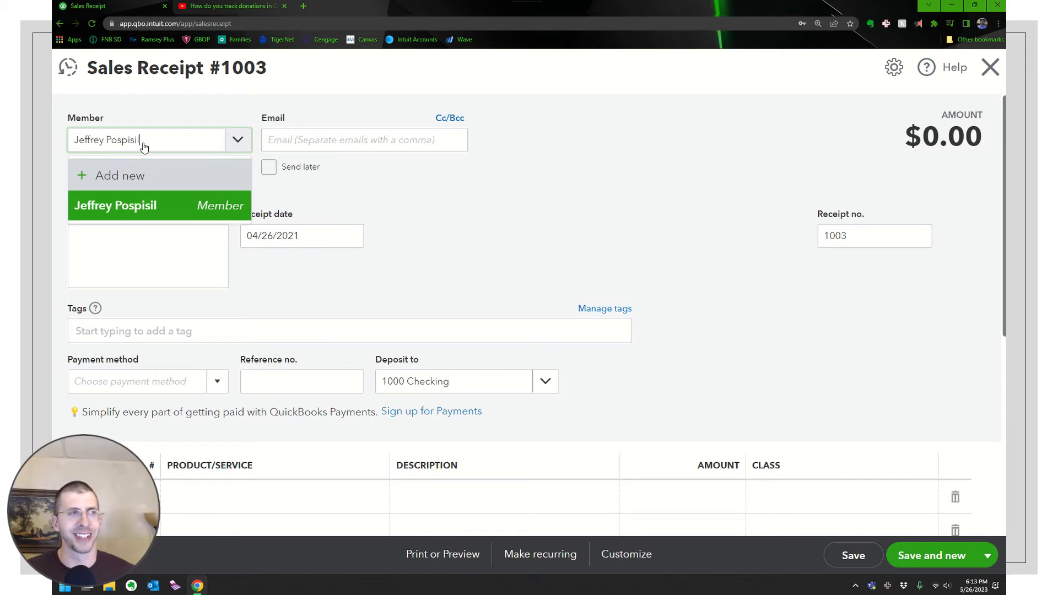
key("Return")
key("Tab")
key("Tab")
key("Tab")
key("Tab")
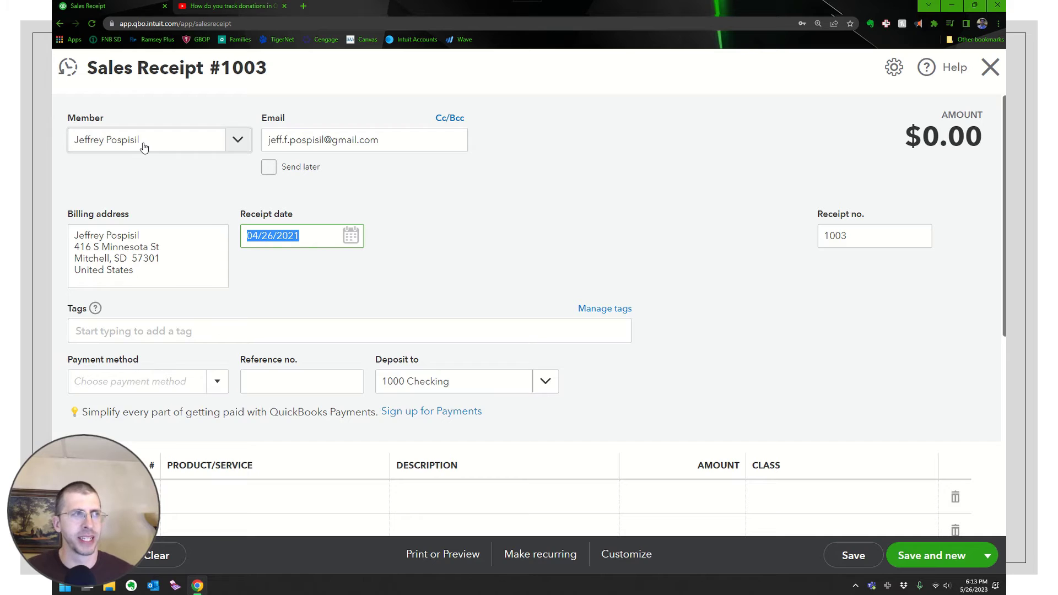
type("5/2/21")
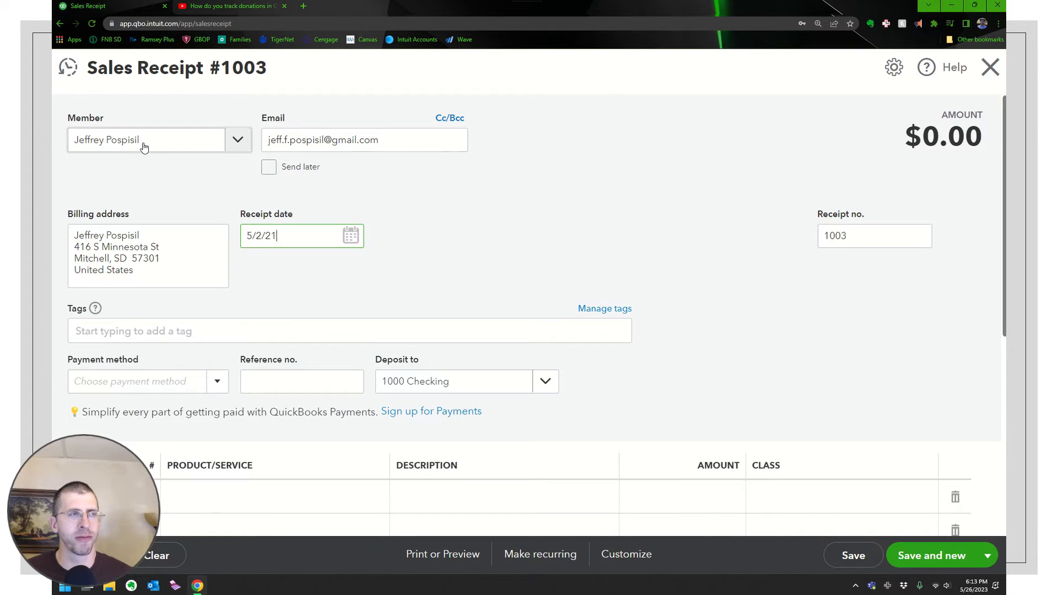
key("Tab")
key("Tab")
key("Tab")
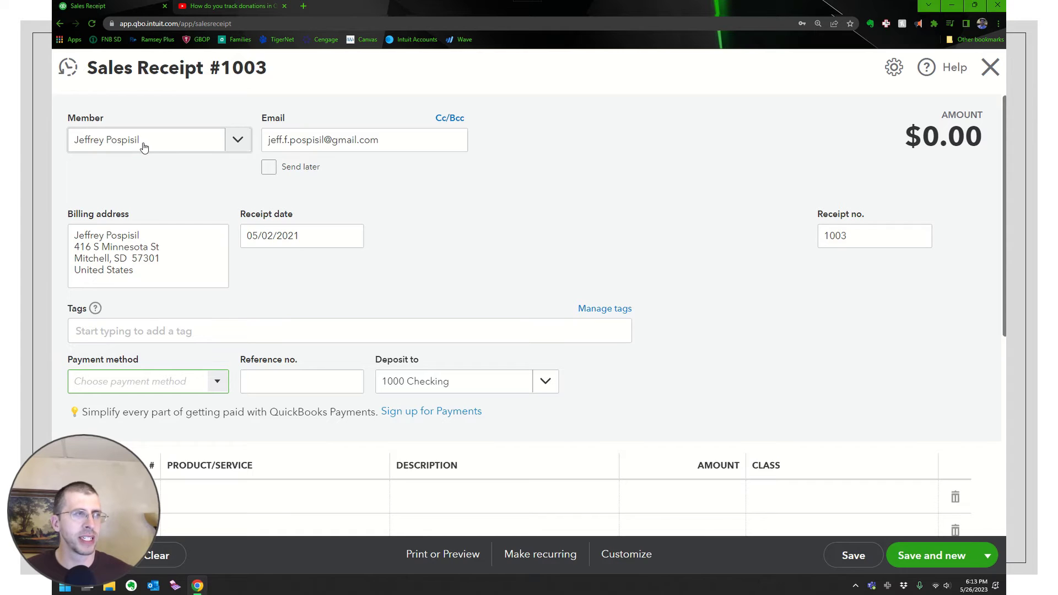
Set payment by Check and book General Fund - Individual at 117.56
type("ch")
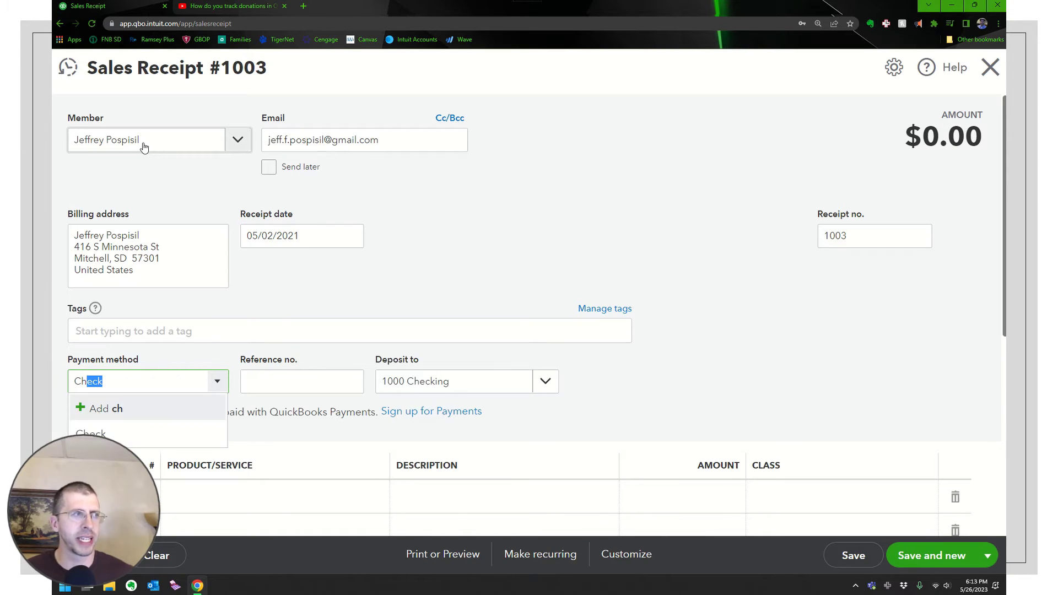
key("Tab")
key("Tab")
key("Tab")
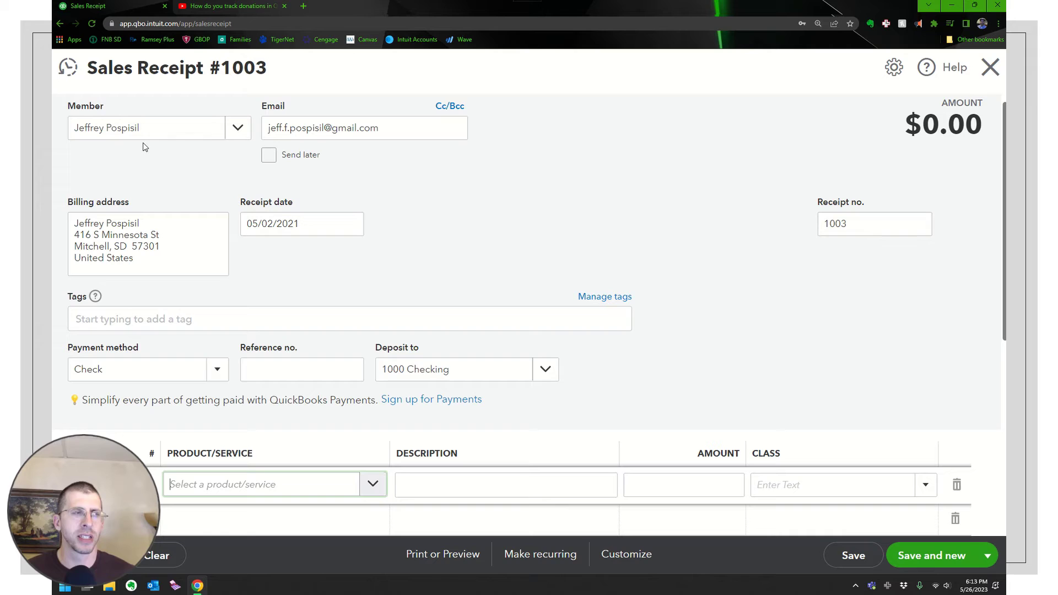
type("ind")
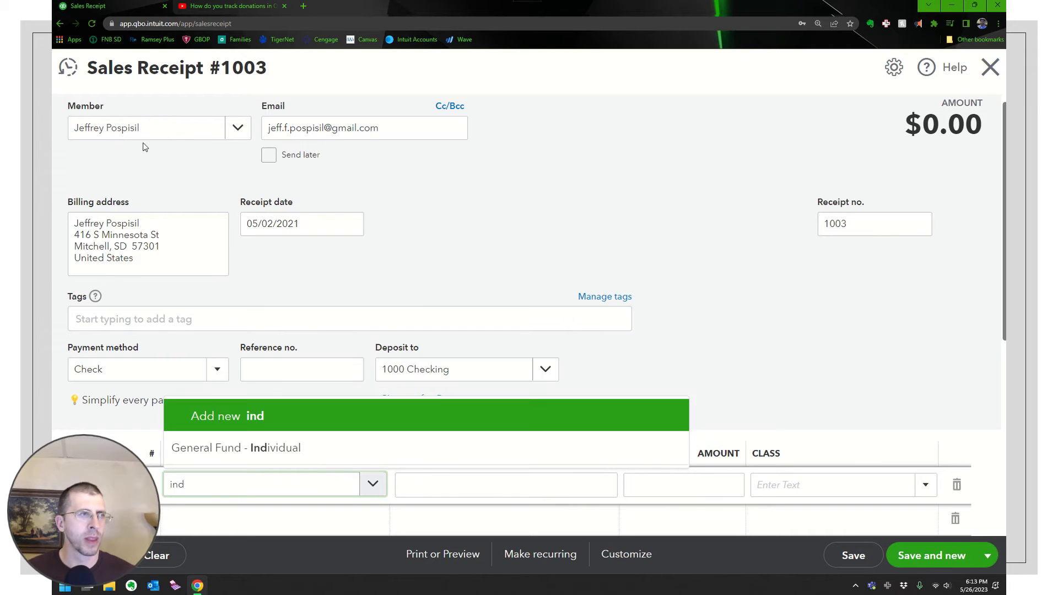
key("Down")
key("Tab")
key("Tab")
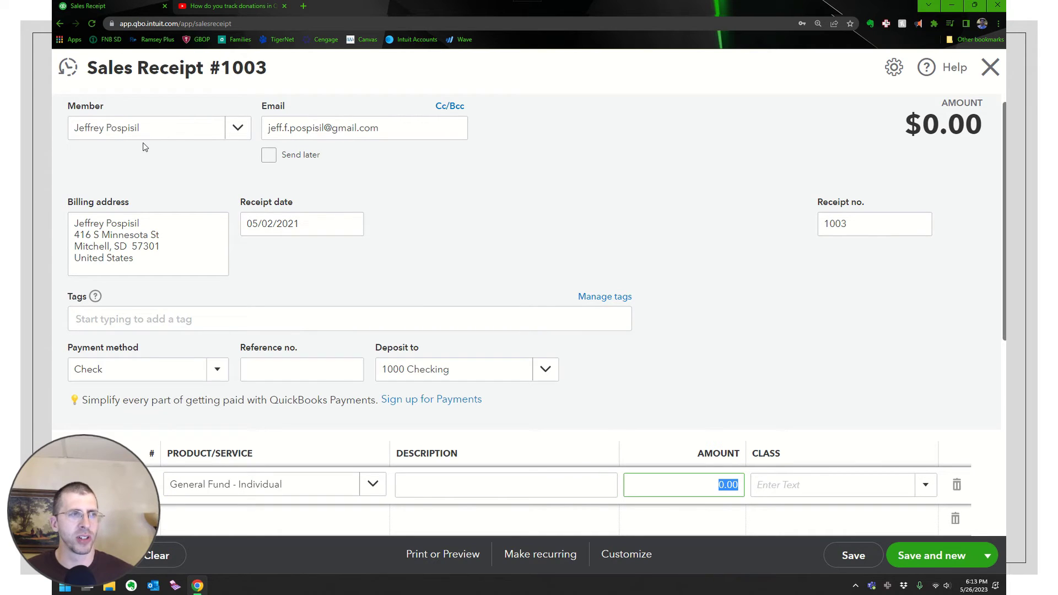
type("117.56")
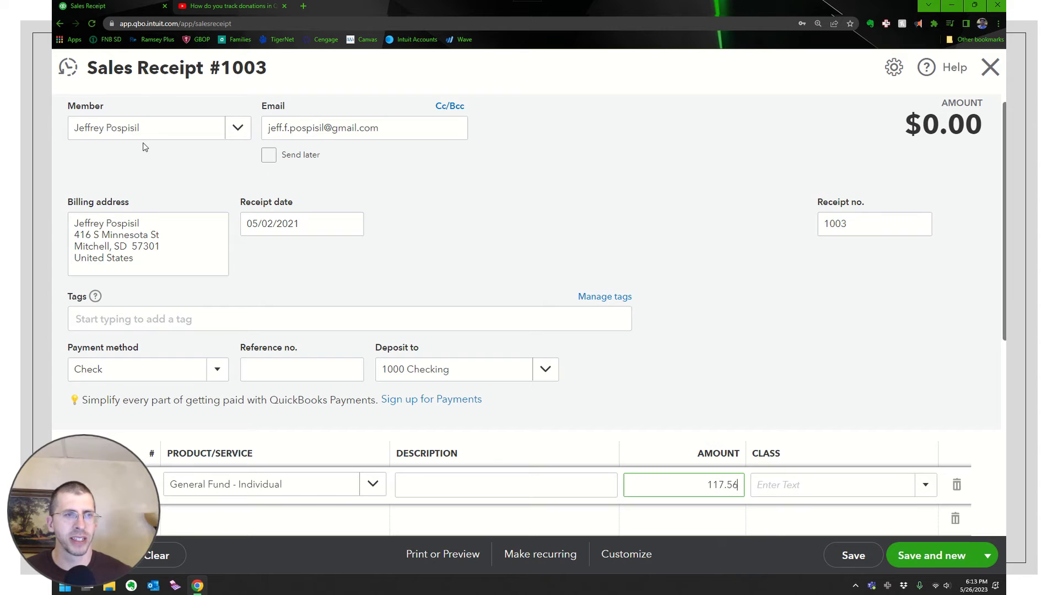
key("Tab")
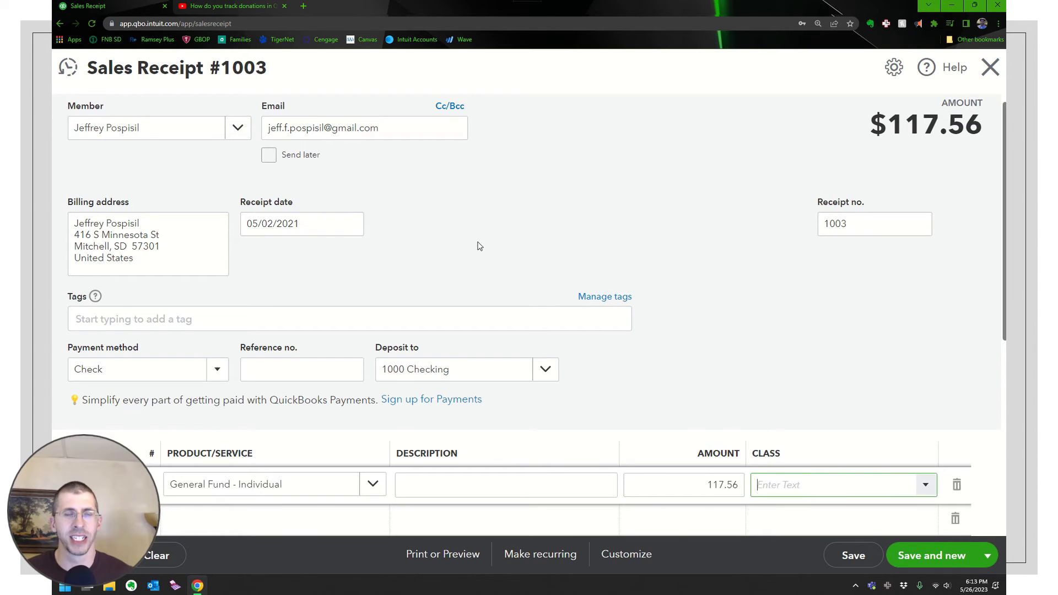
scroll(496, 251, "down", 3)
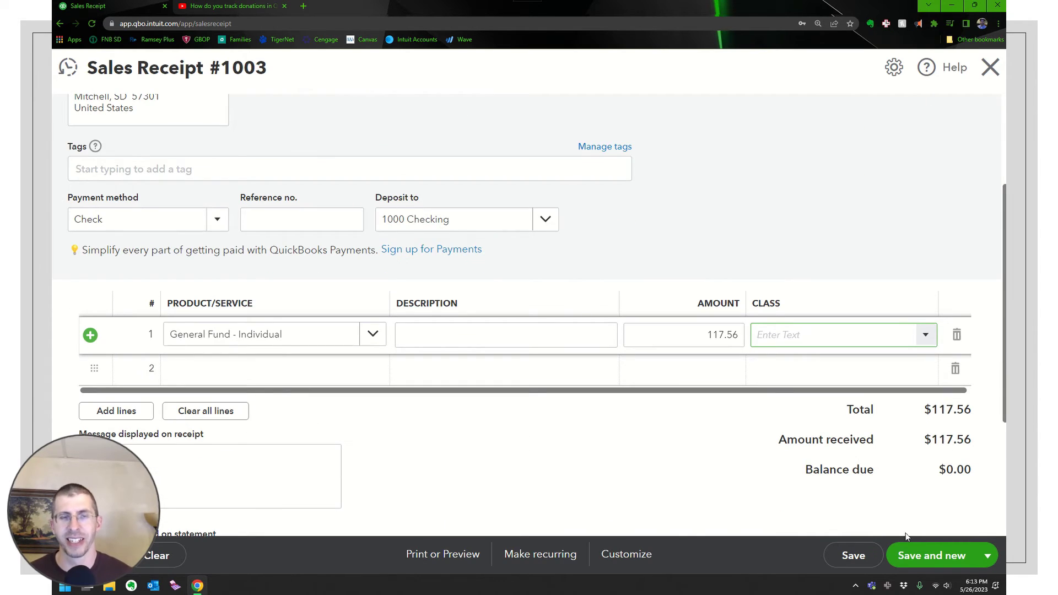
left_click(988, 556)
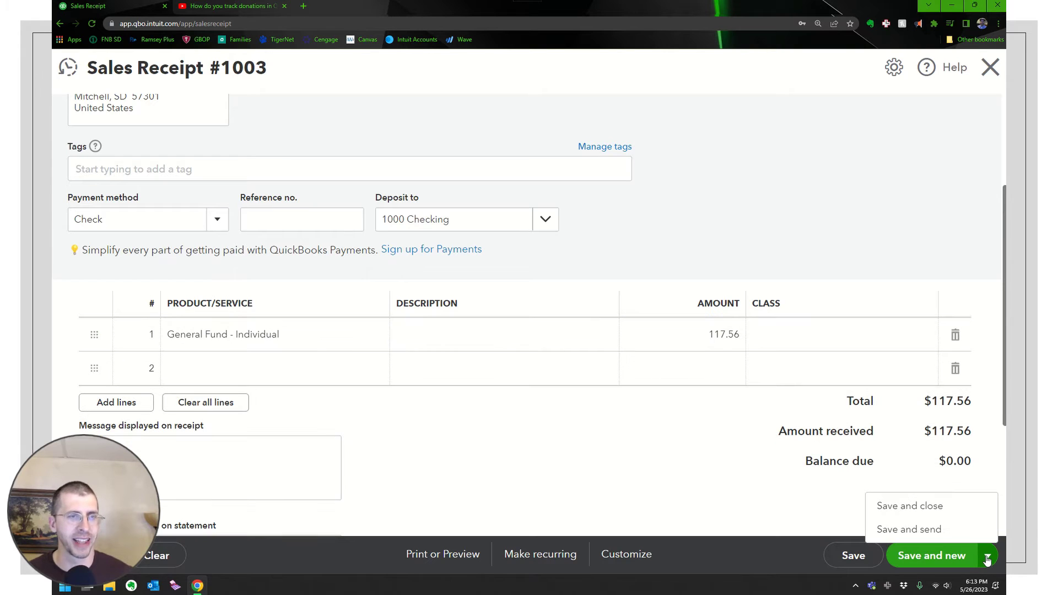
Save and close sales receipt #1003
left_click(910, 506)
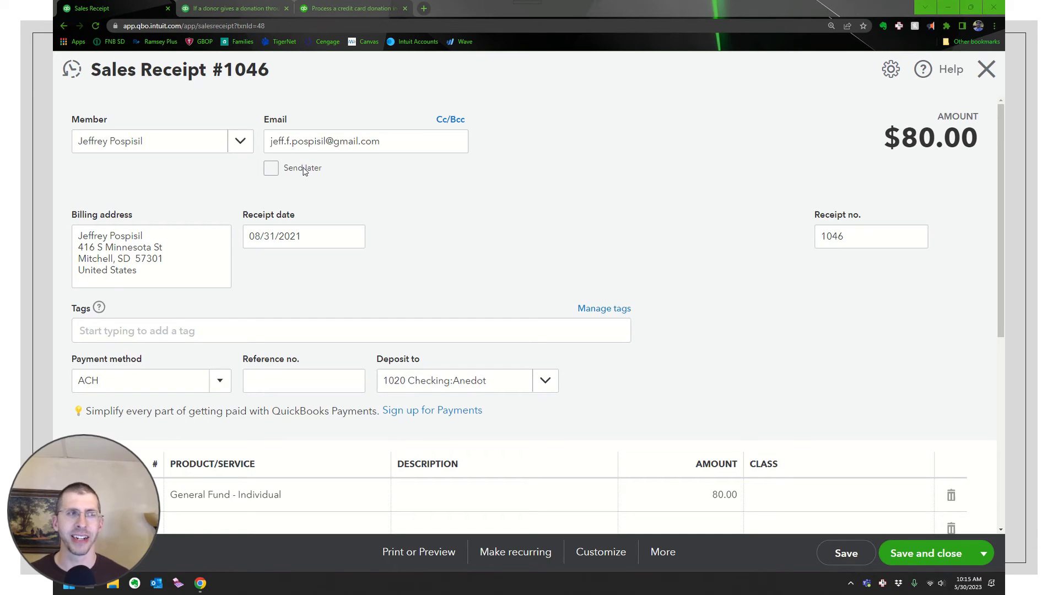
Choose 1020 Checking:Anedot as the deposit account for receipt #1046
scroll(384, 275, "down", 1)
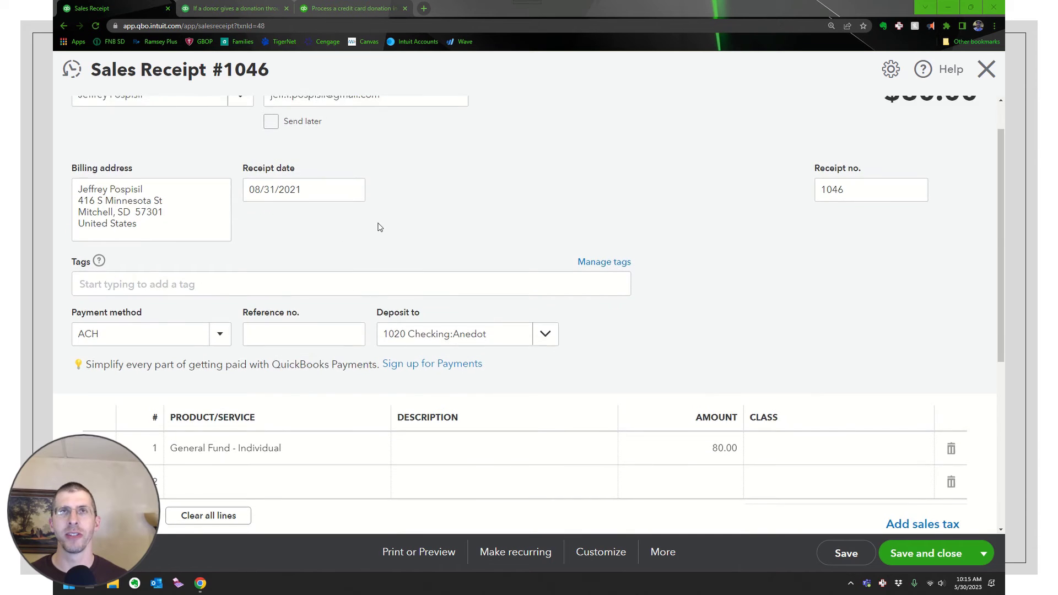
scroll(378, 227, "up", 1)
scroll(381, 209, "down", 3)
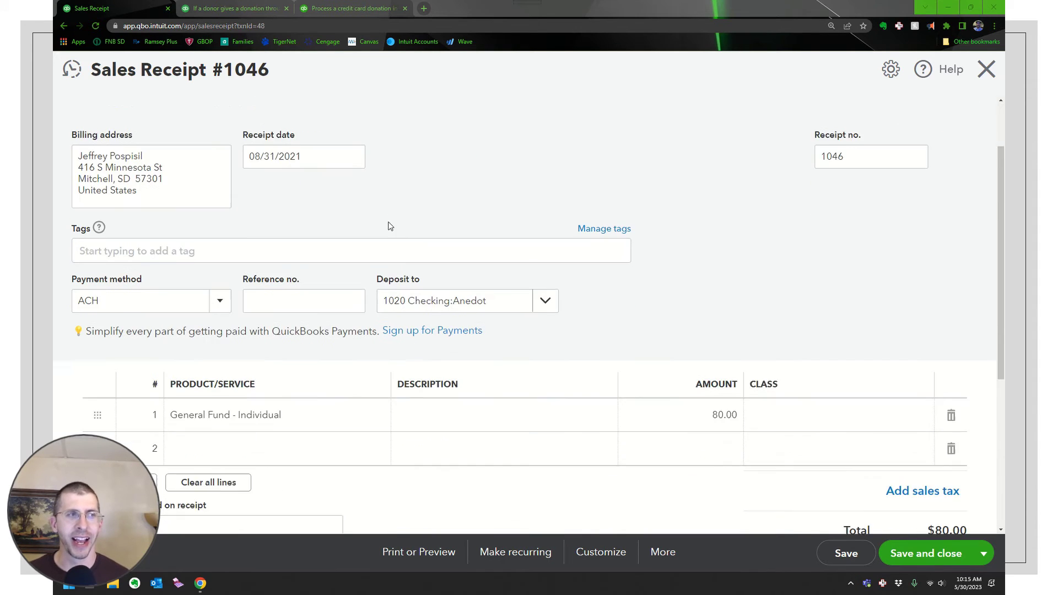
left_click(556, 234)
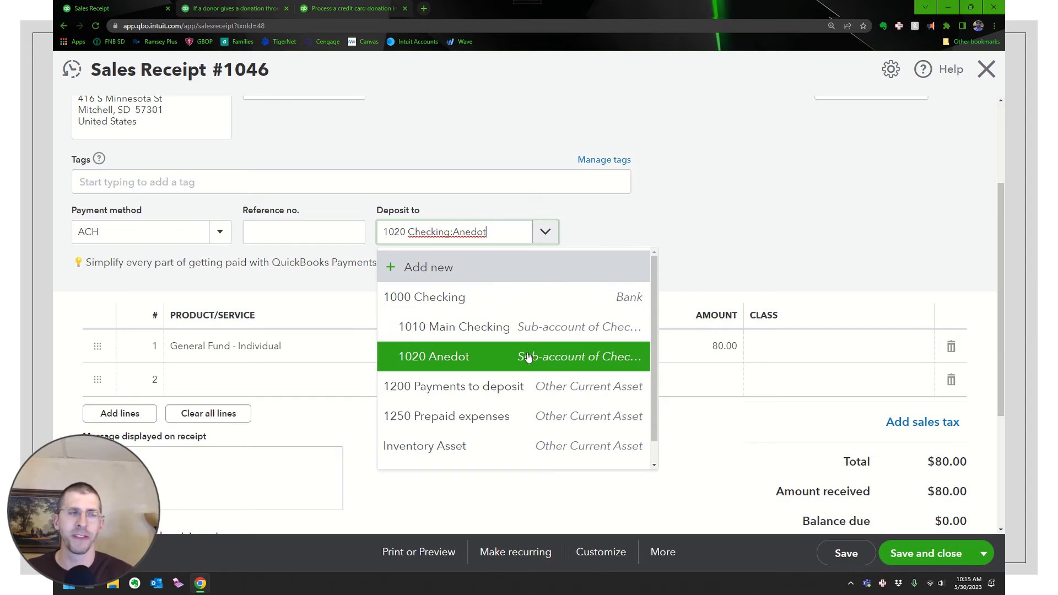
left_click(493, 362)
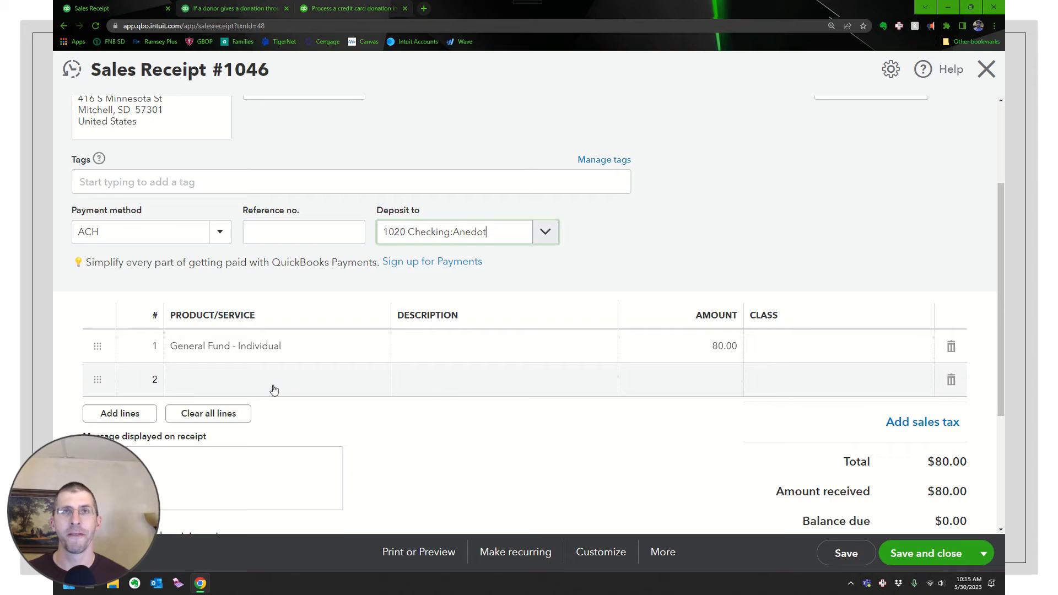
Add a second line to receipt 1046 for Bank Fees at -3.50, bringing the total to $76.50
left_click(274, 389)
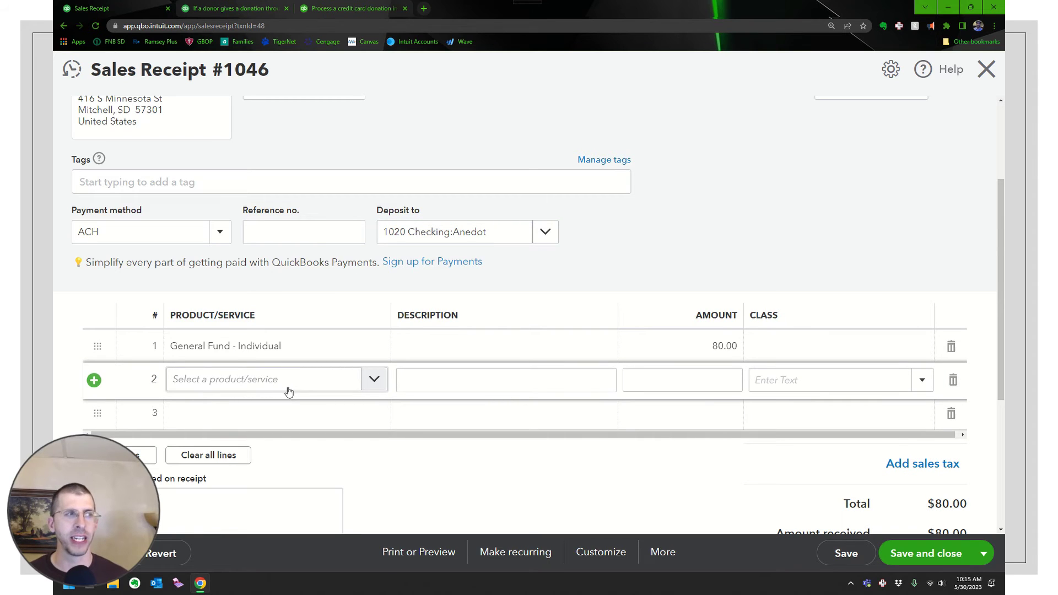
left_click(289, 391)
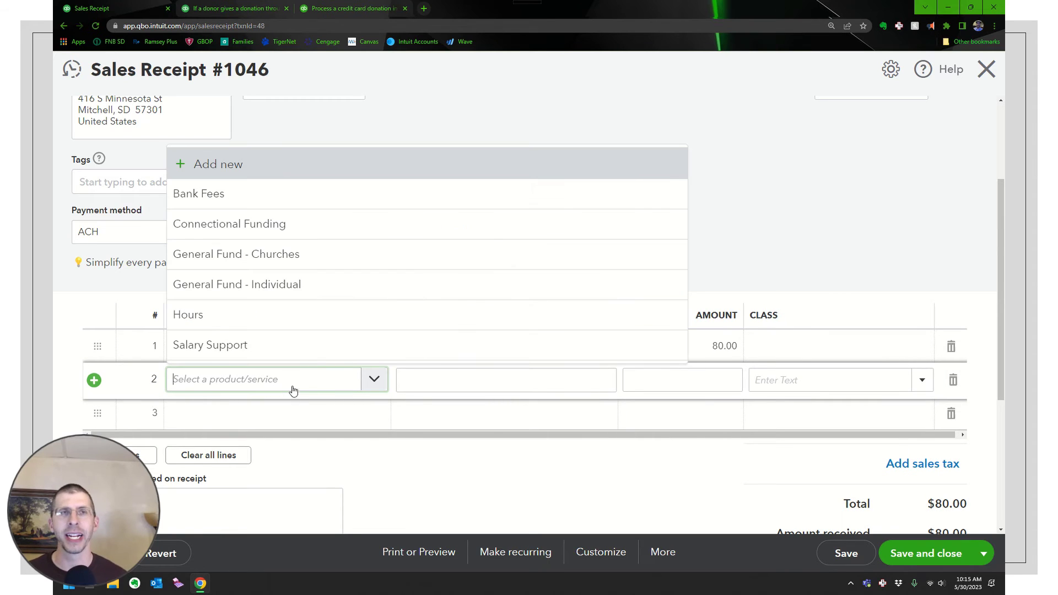
left_click(283, 204)
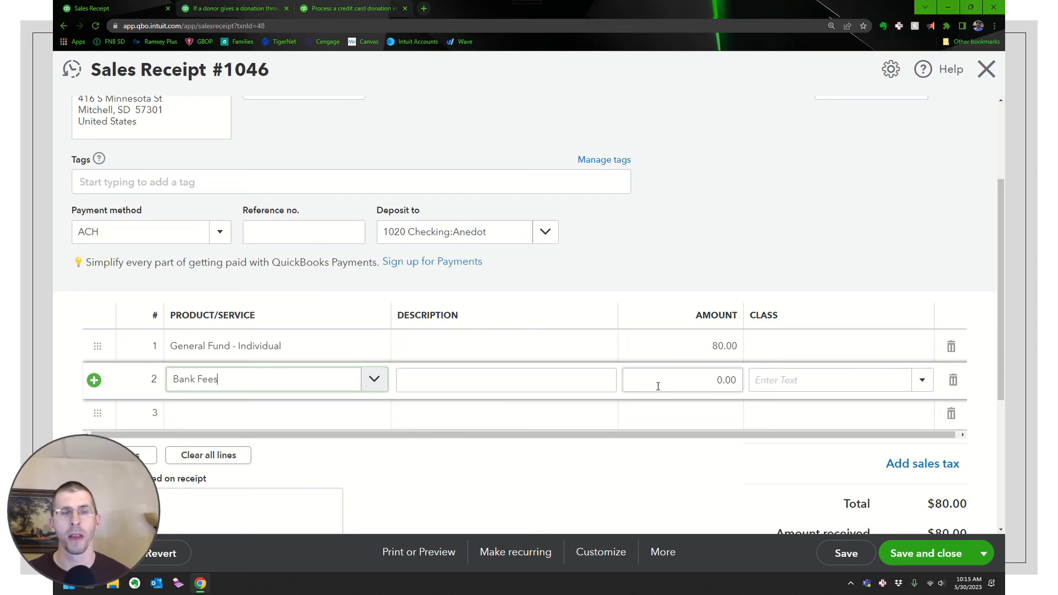
left_click(674, 386)
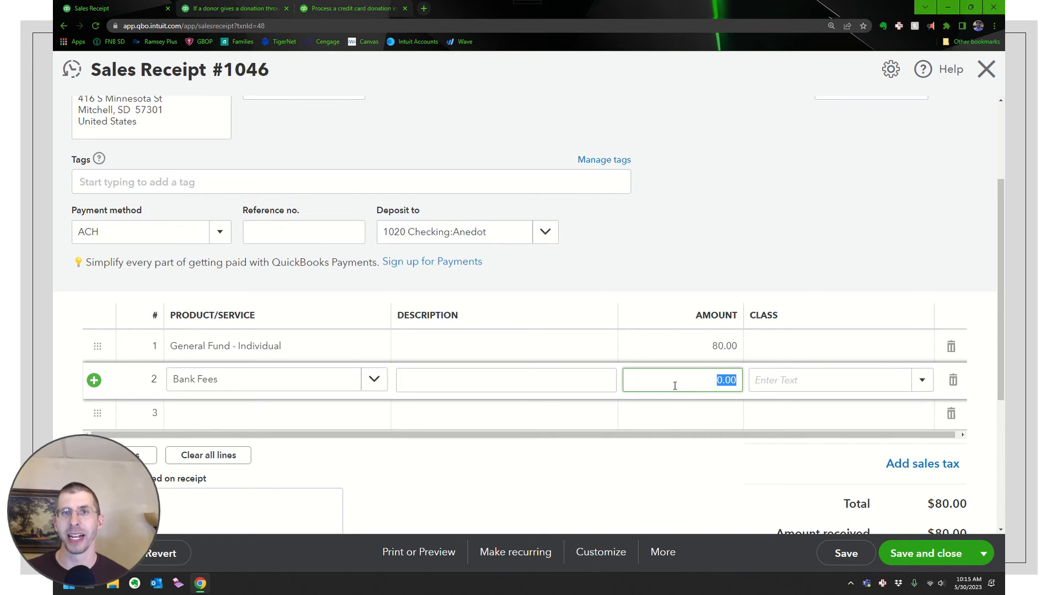
type("-")
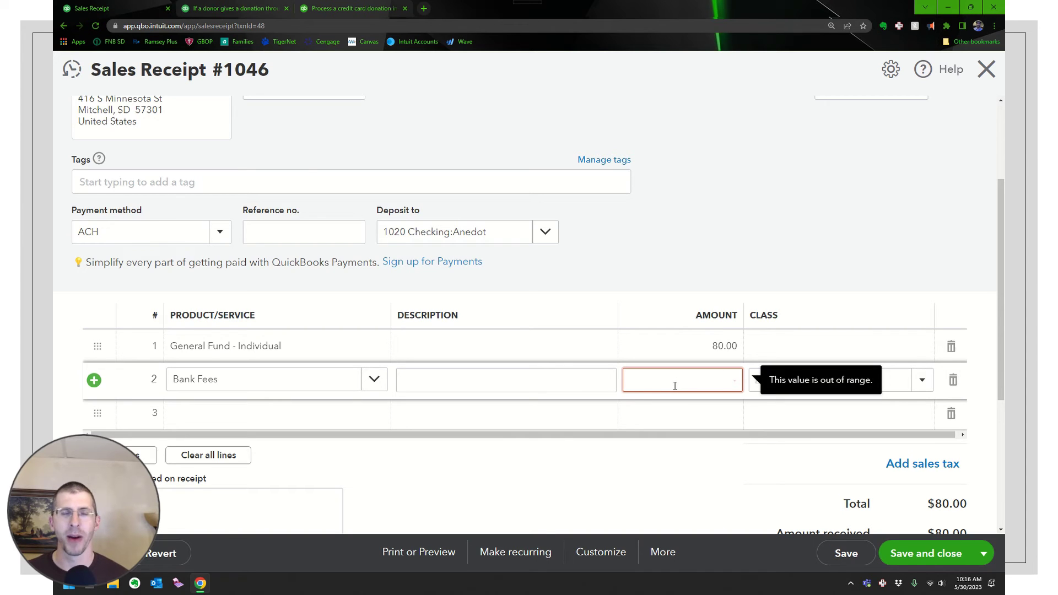
type("3.50")
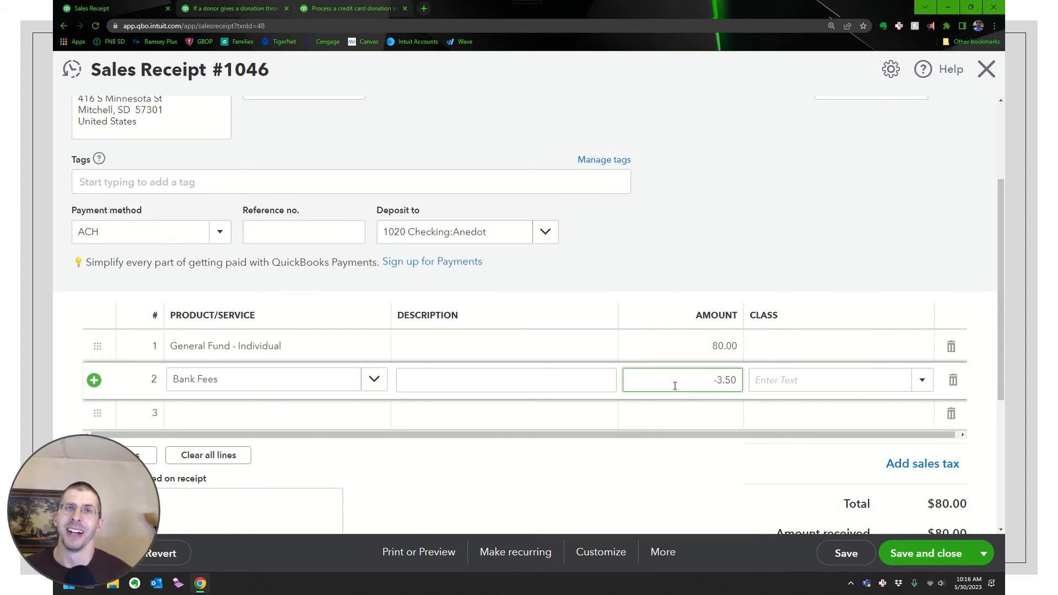
key("Tab")
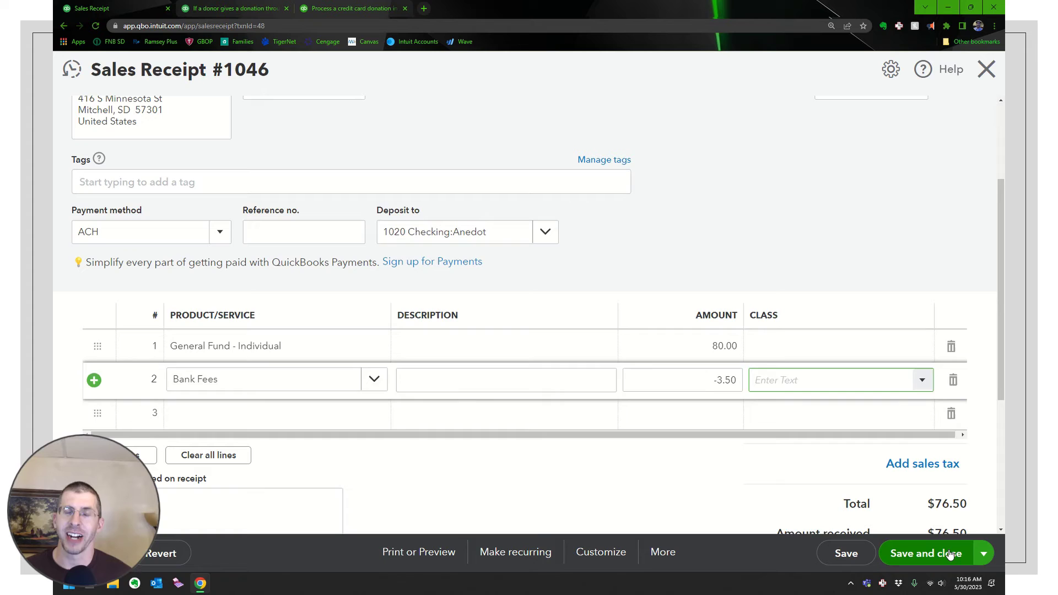
left_click(924, 486)
Save and close receipt 1046, then go to the Products and Services list under Sales
key("ctrl+alt+d")
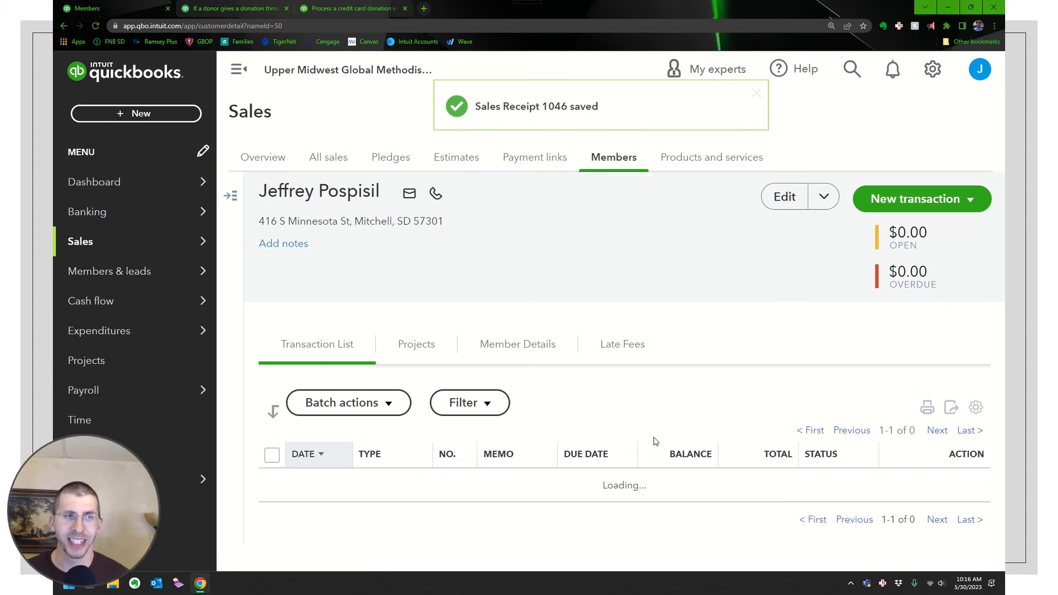
scroll(685, 394, "down", 3)
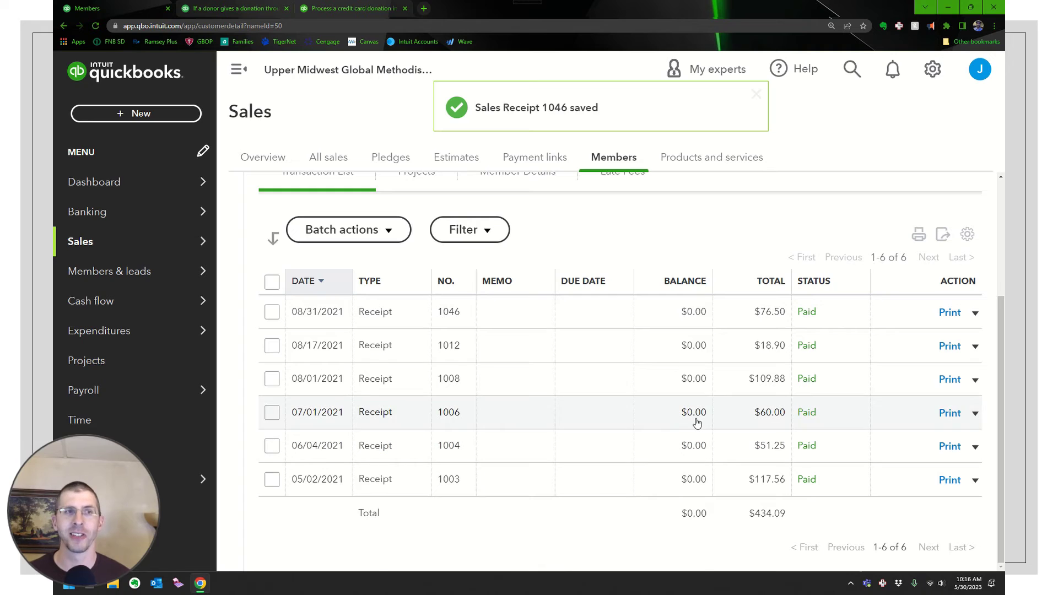
scroll(697, 419, "up", 1)
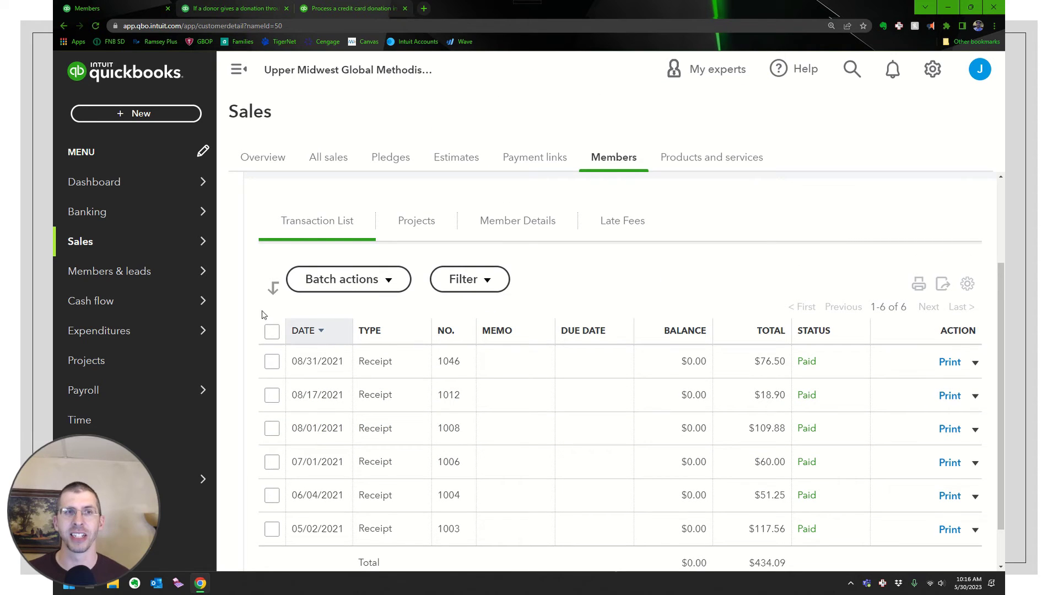
mouse_move(135, 274)
mouse_move(118, 243)
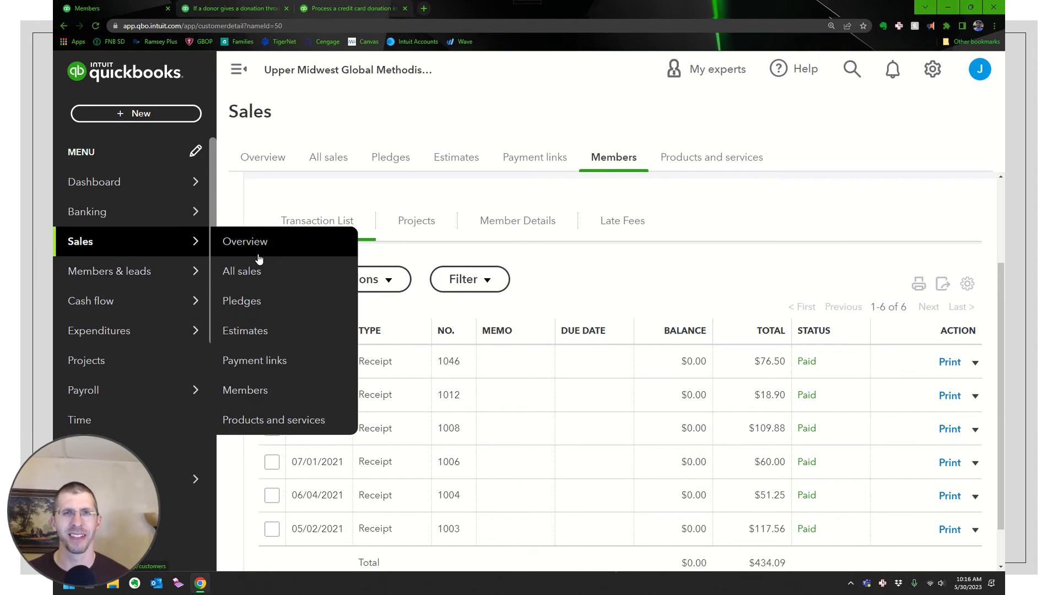
left_click(264, 421)
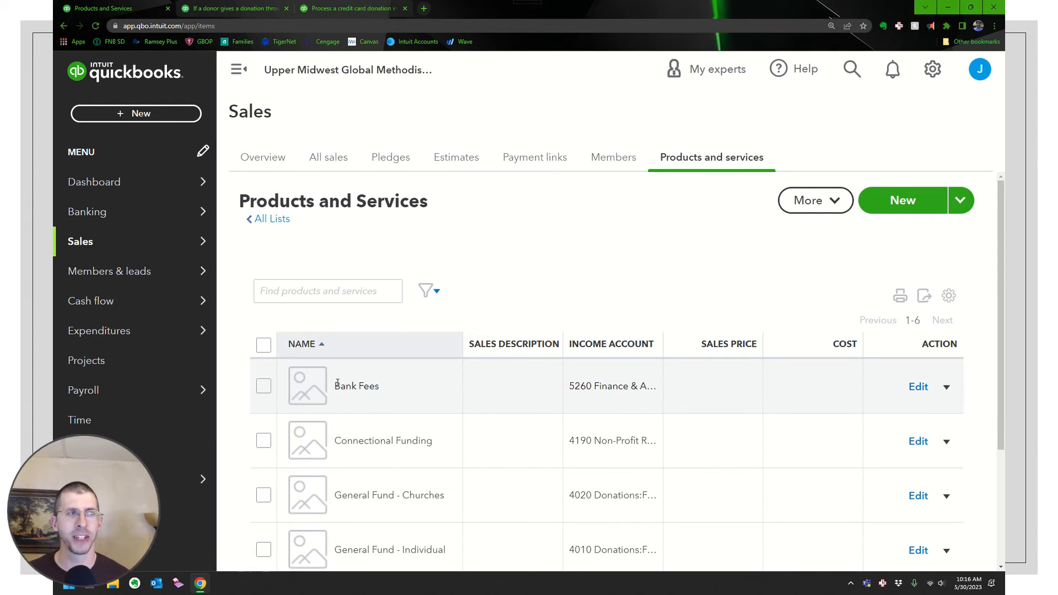
Change the Bank Fees item's income account to 5260 Bank Charges and save the item
left_click(918, 387)
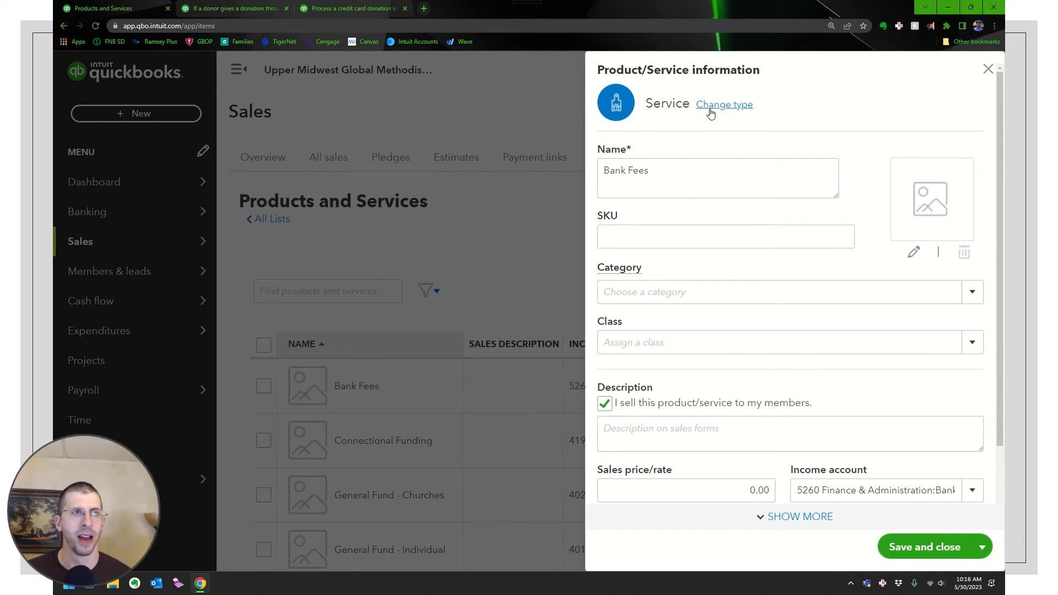
scroll(718, 228, "down", 2)
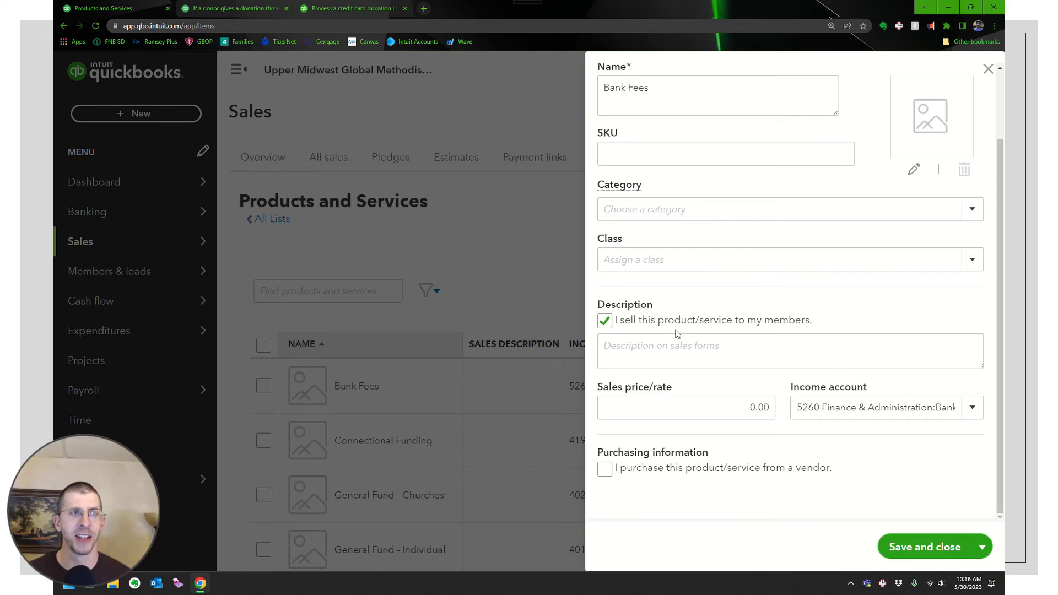
left_click(974, 418)
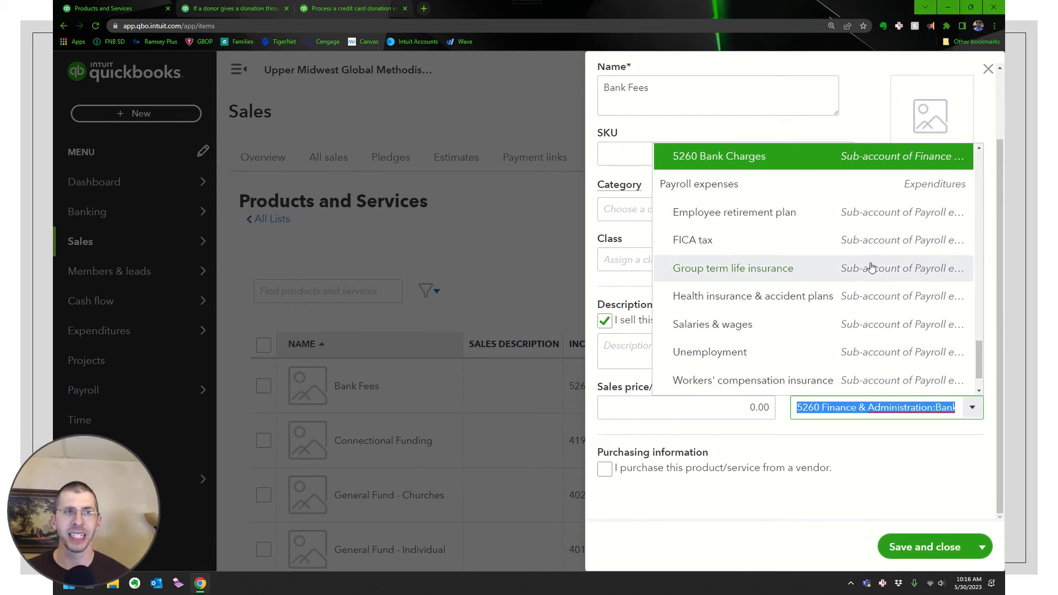
scroll(815, 239, "up", 4)
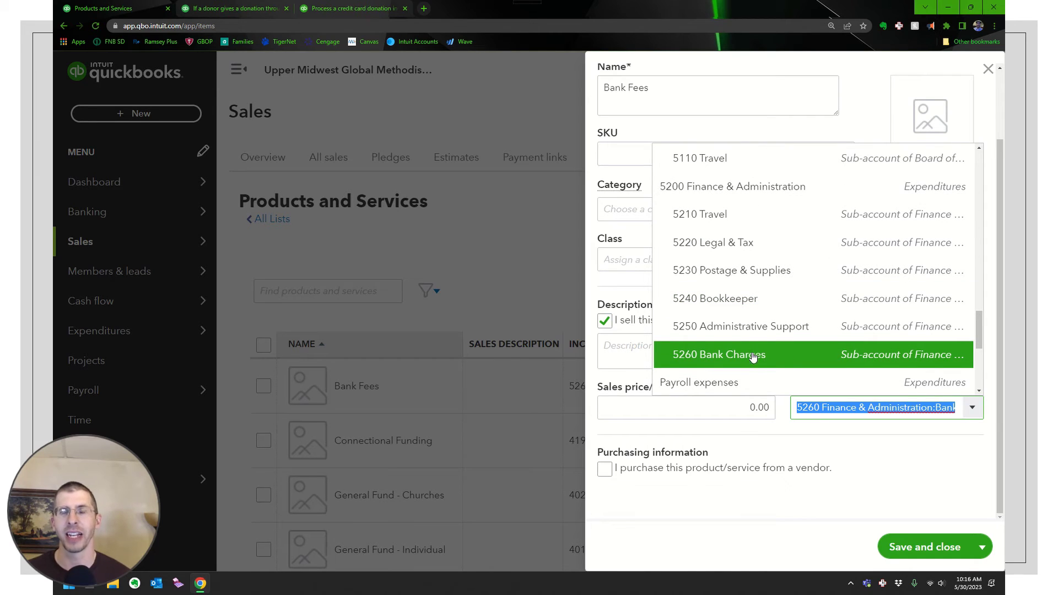
left_click(806, 444)
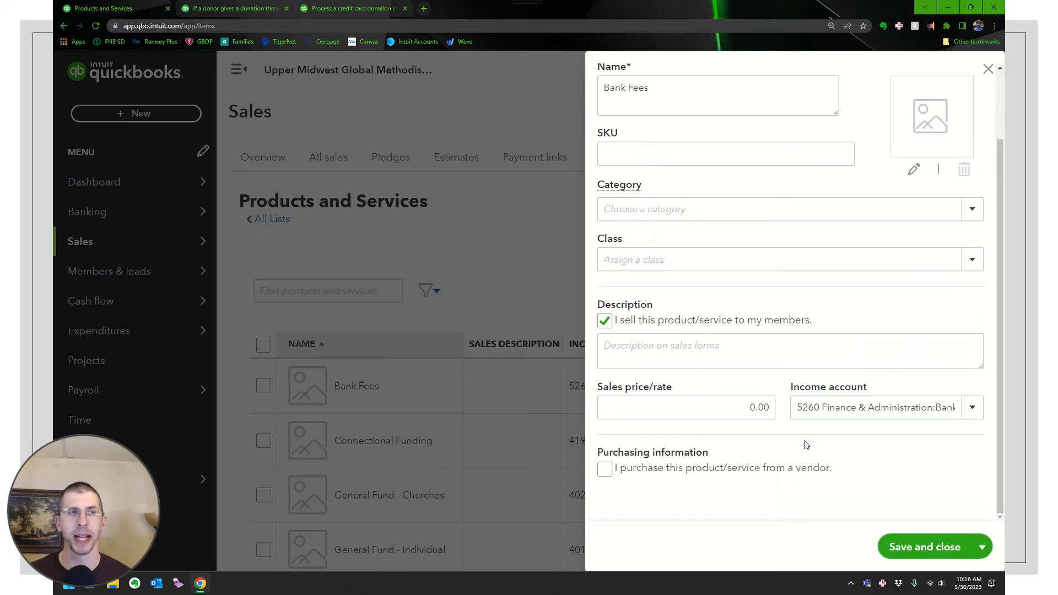
left_click(958, 547)
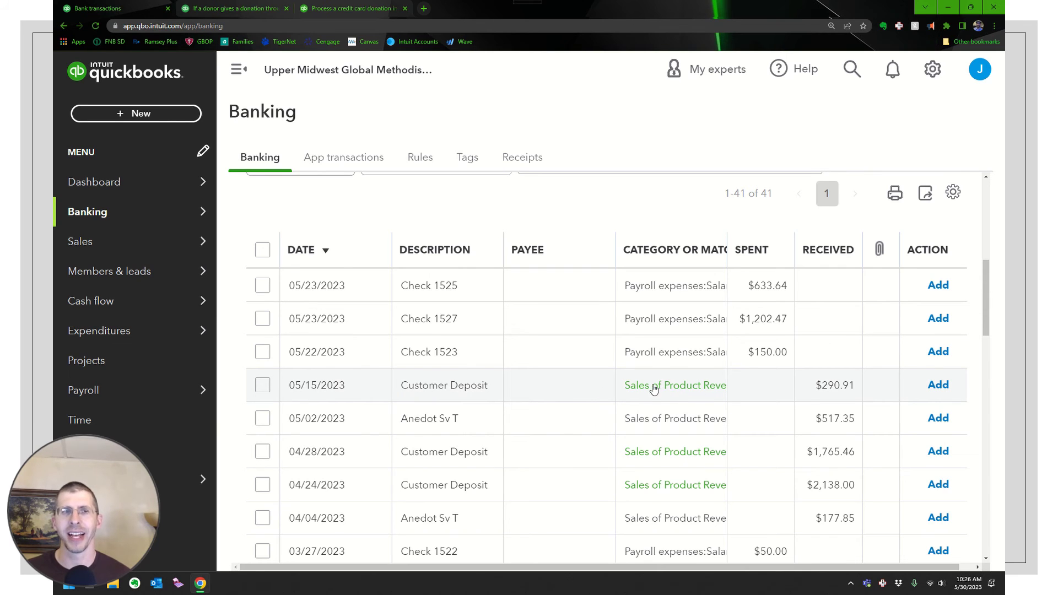
Match the 05/15/2023 $290.91 customer deposit to three 05/12/2023 sales receipts, leaving $0.00 difference
left_click(580, 389)
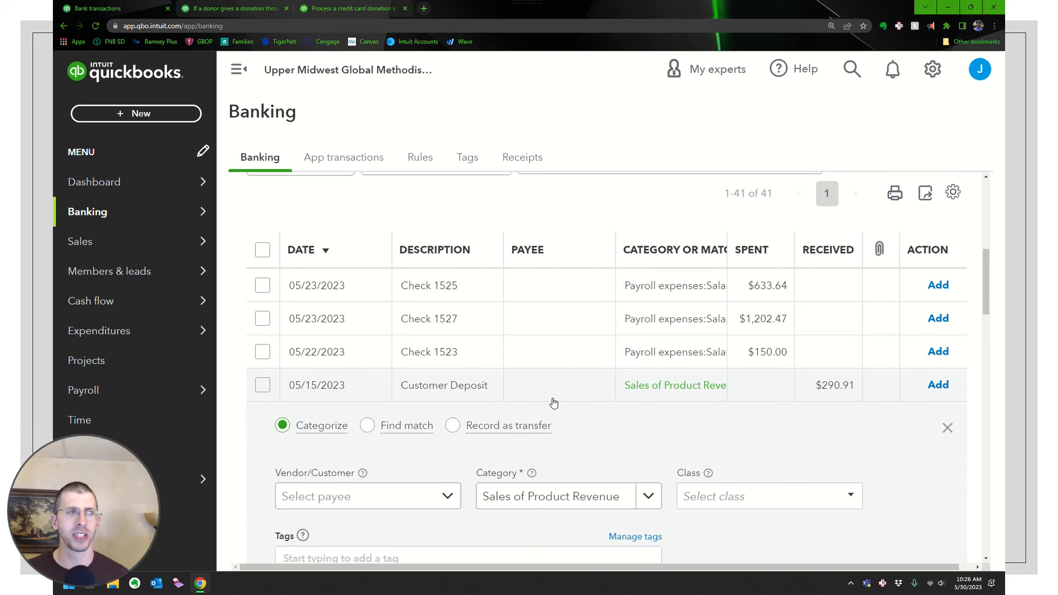
left_click(367, 327)
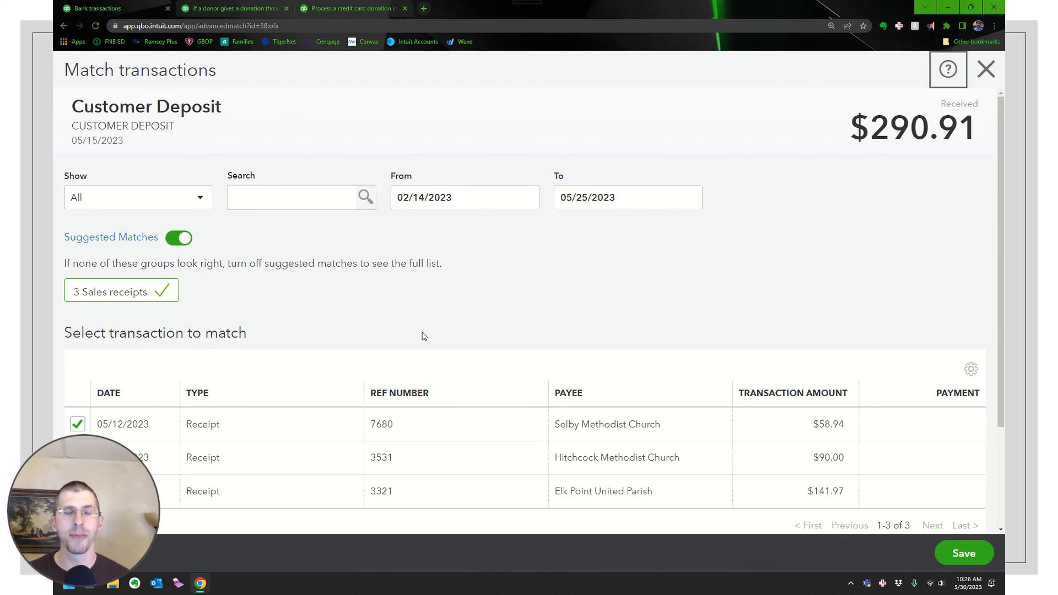
scroll(424, 336, "down", 1)
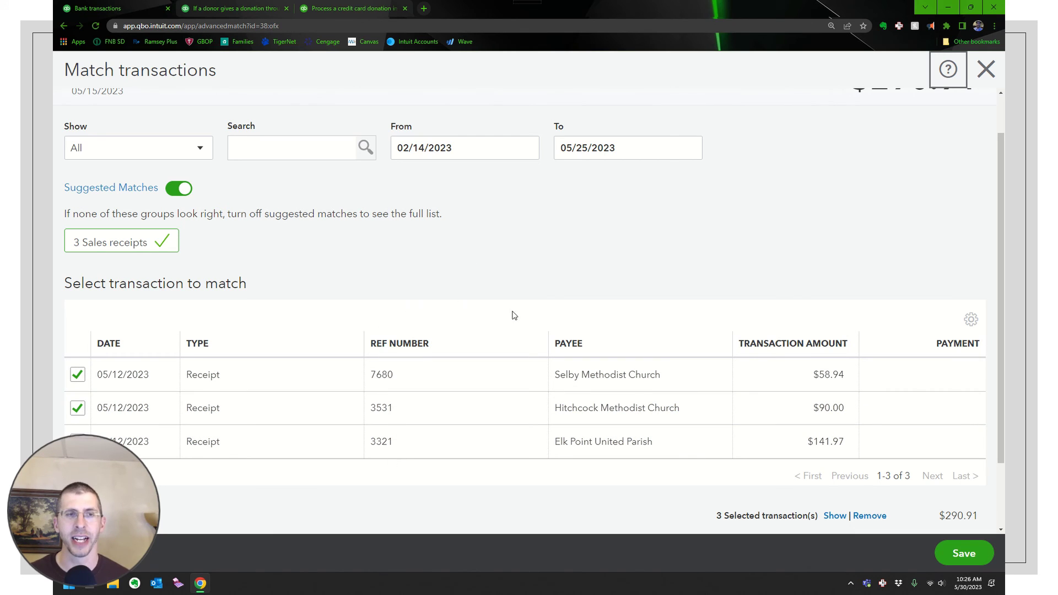
scroll(546, 320, "down", 1)
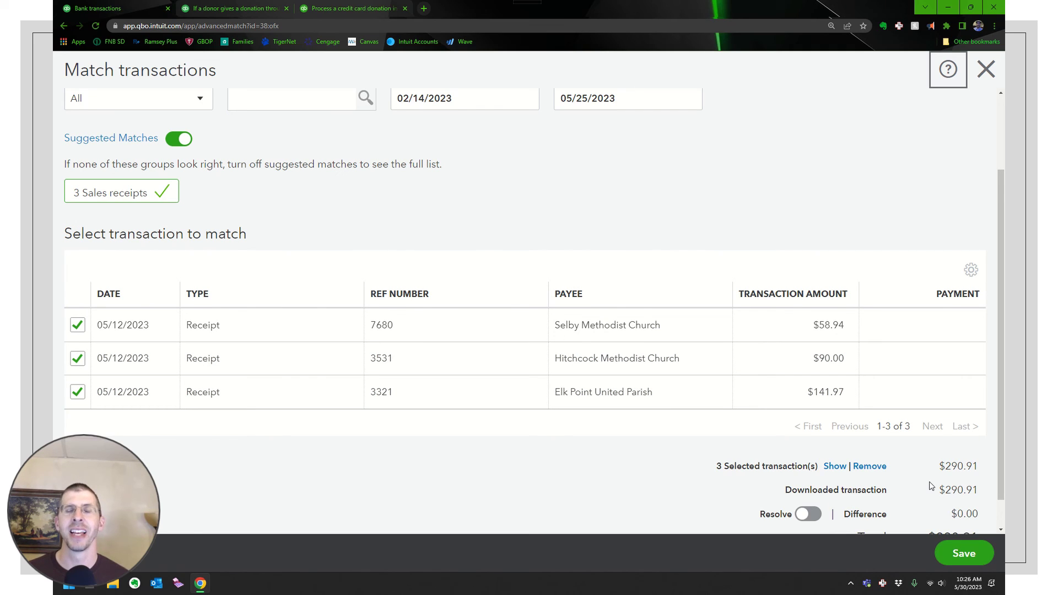
scroll(931, 486, "down", 1)
left_click(964, 549)
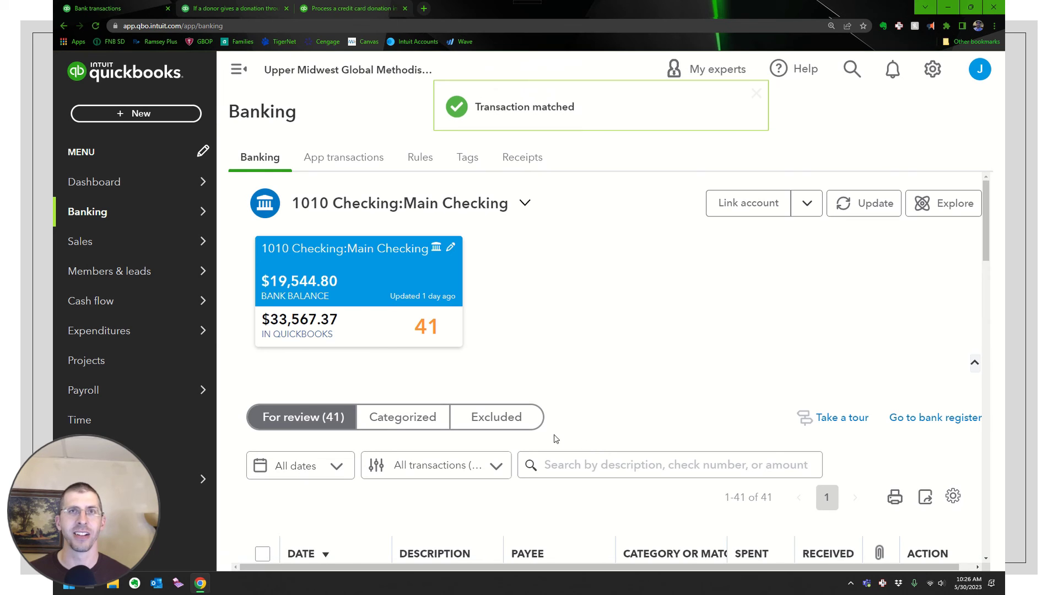
scroll(601, 369, "down", 1)
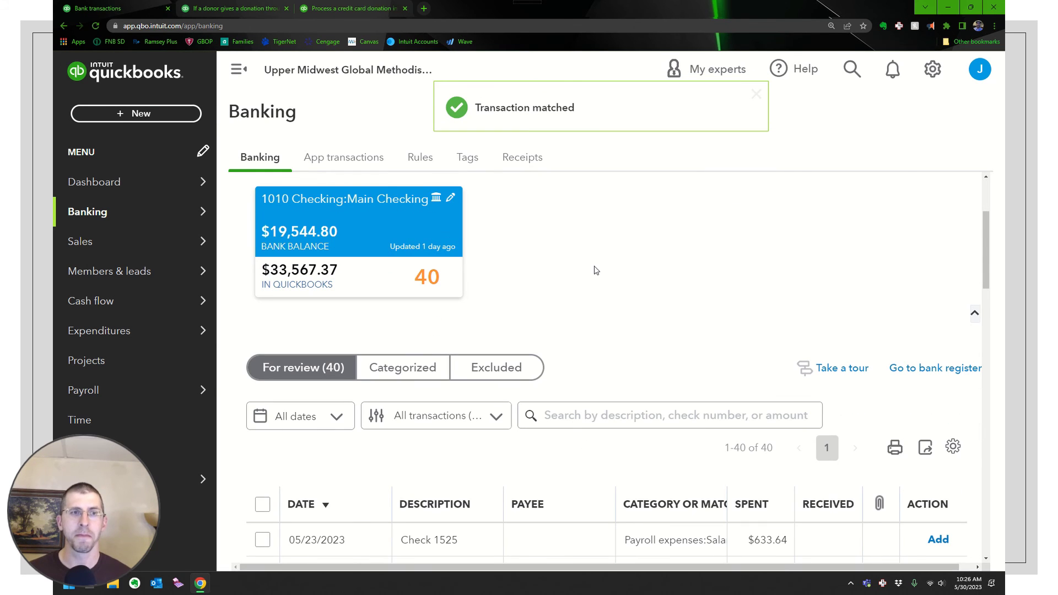
scroll(595, 271, "down", 4)
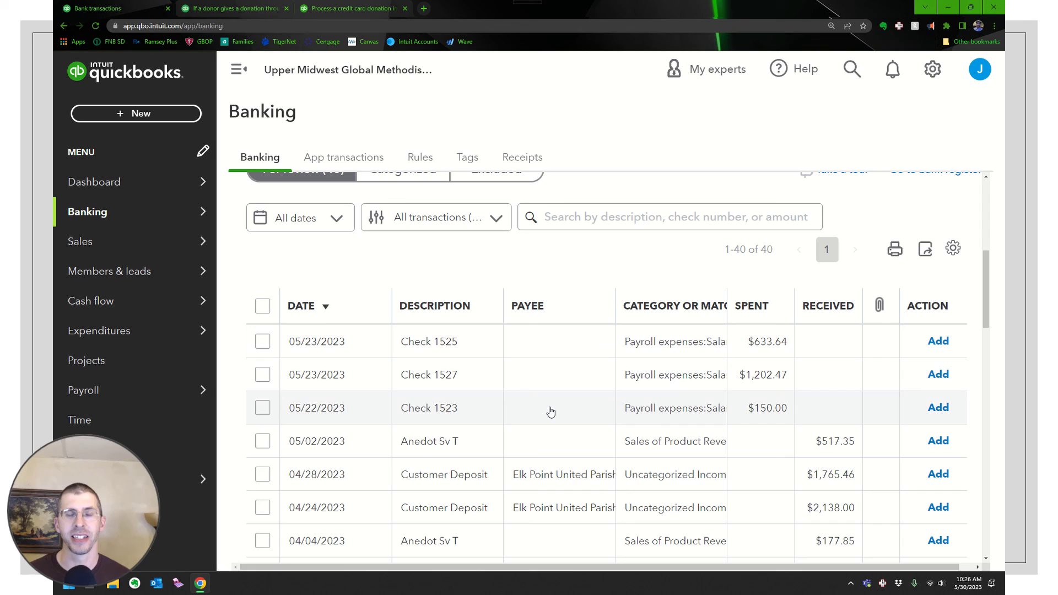